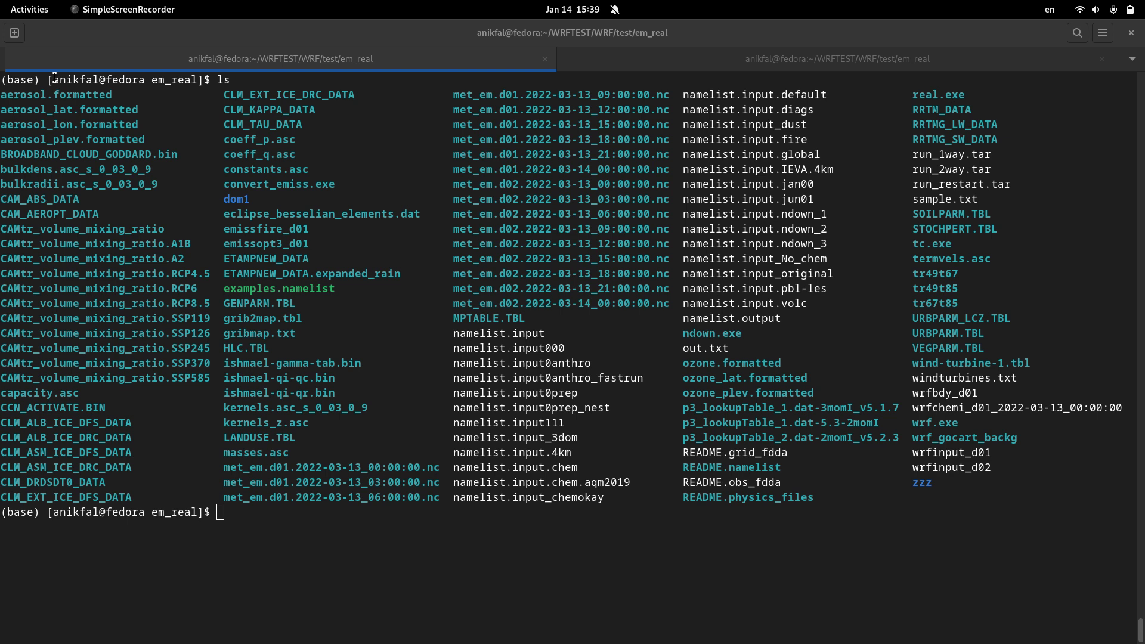
Open namelist.input in the vi editor
click(714, 377)
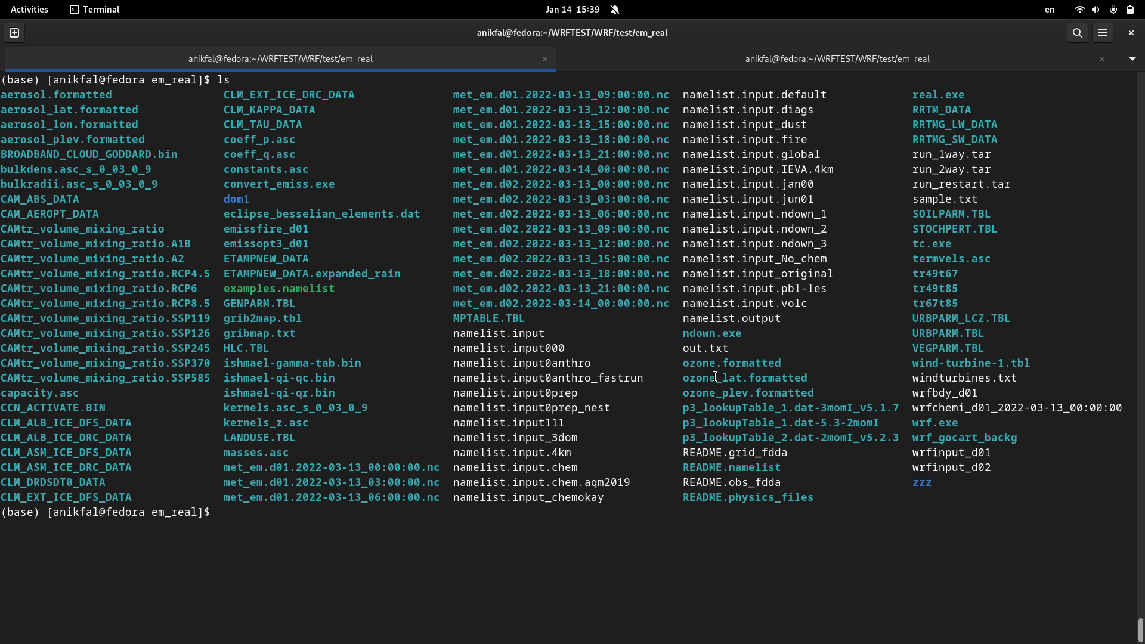
text(vi na)
key(Tab)
text(i)
key(Tab)
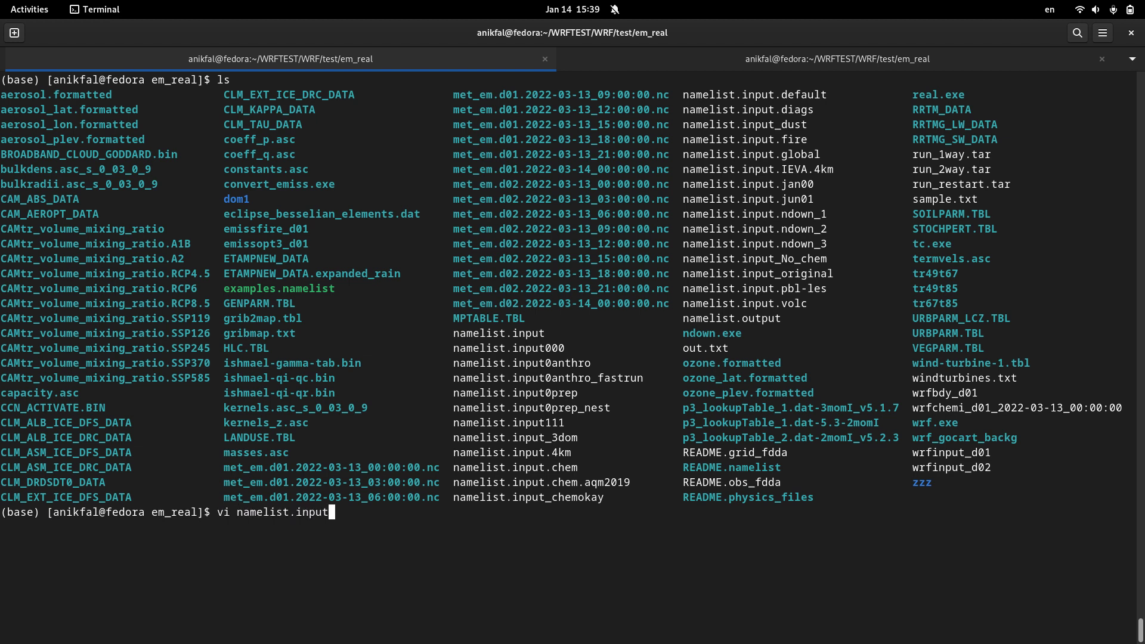
key(Return)
Examine the &chem section of namelist.input, especially the chem_opt setting
key(Down)
key(Down)
key(Down)
key(Down)
key(Down)
key(Down)
key(Down)
key(Down)
key(Down)
key(Down)
key(Down)
key(Down)
key(Down)
key(Down)
key(Down)
key(Down)
key(Down)
key(Down)
key(Down)
key(Down)
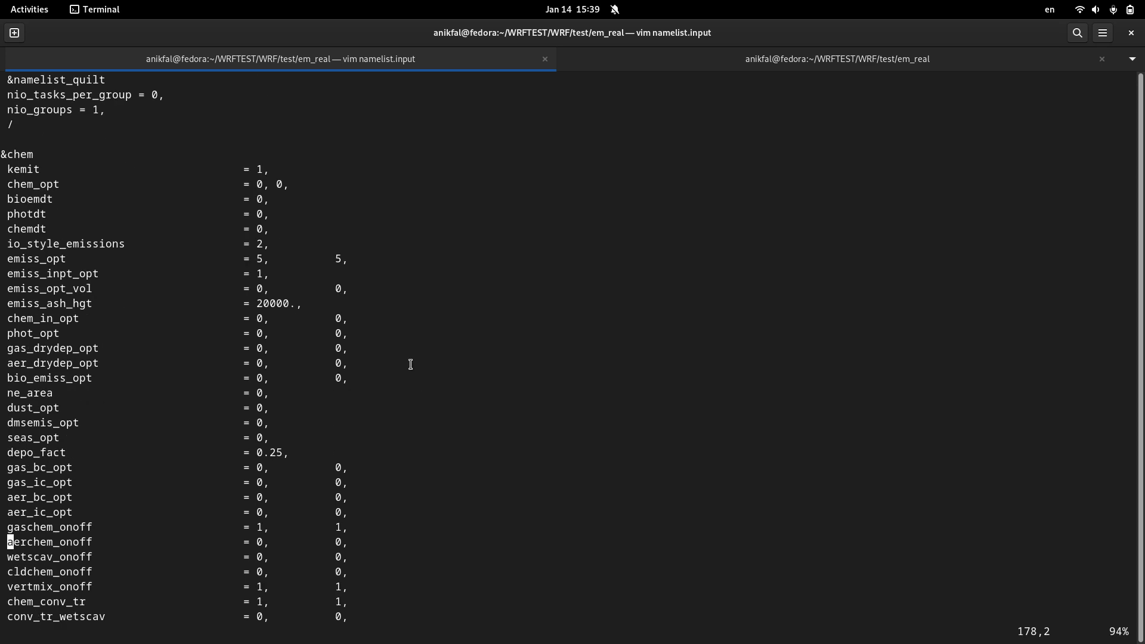
drag(12, 155, 14, 244)
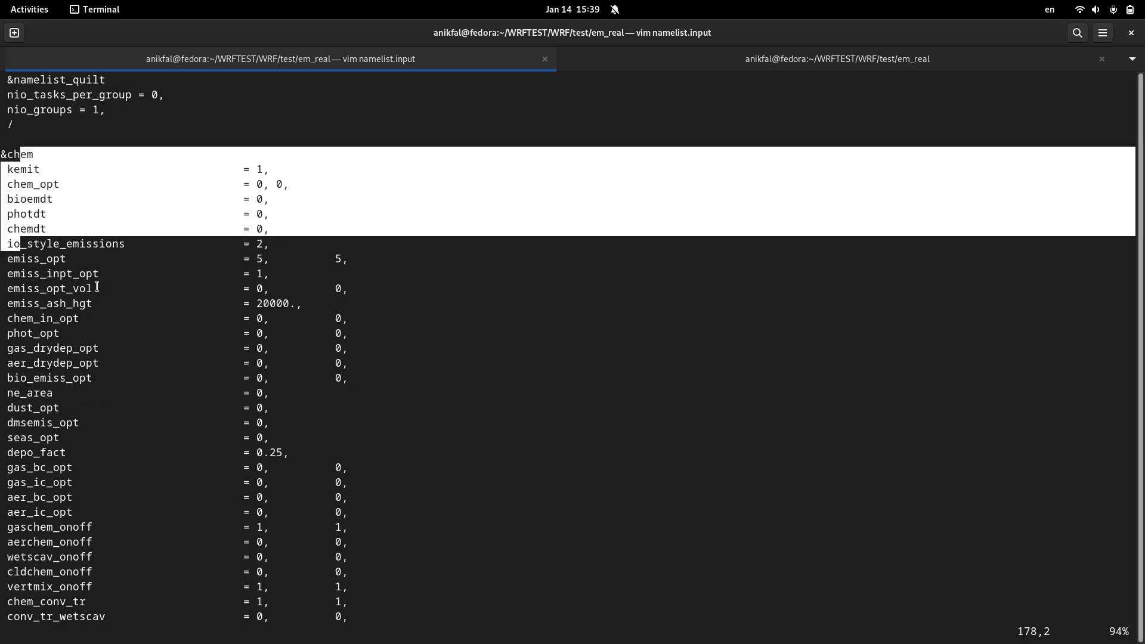
click(102, 284)
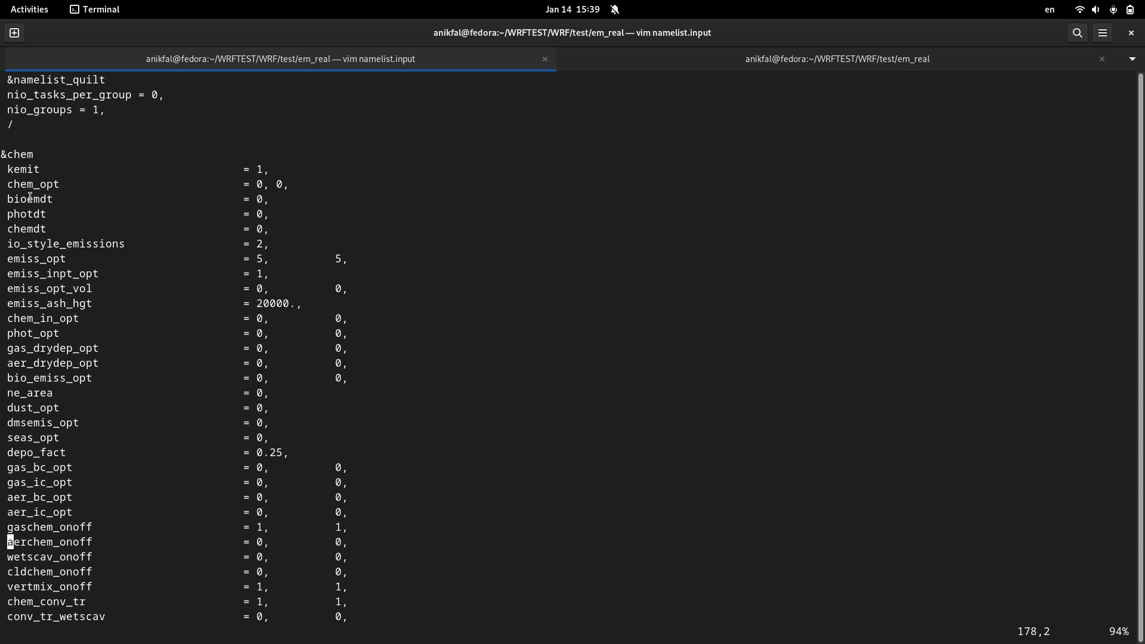
drag(7, 185, 262, 185)
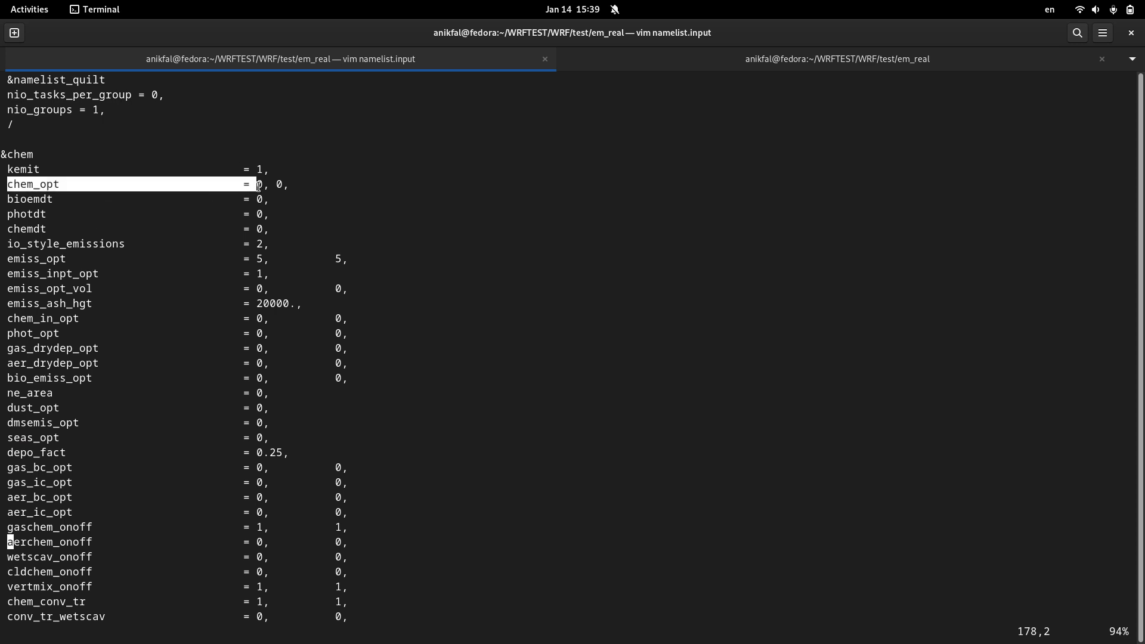
click(12, 182)
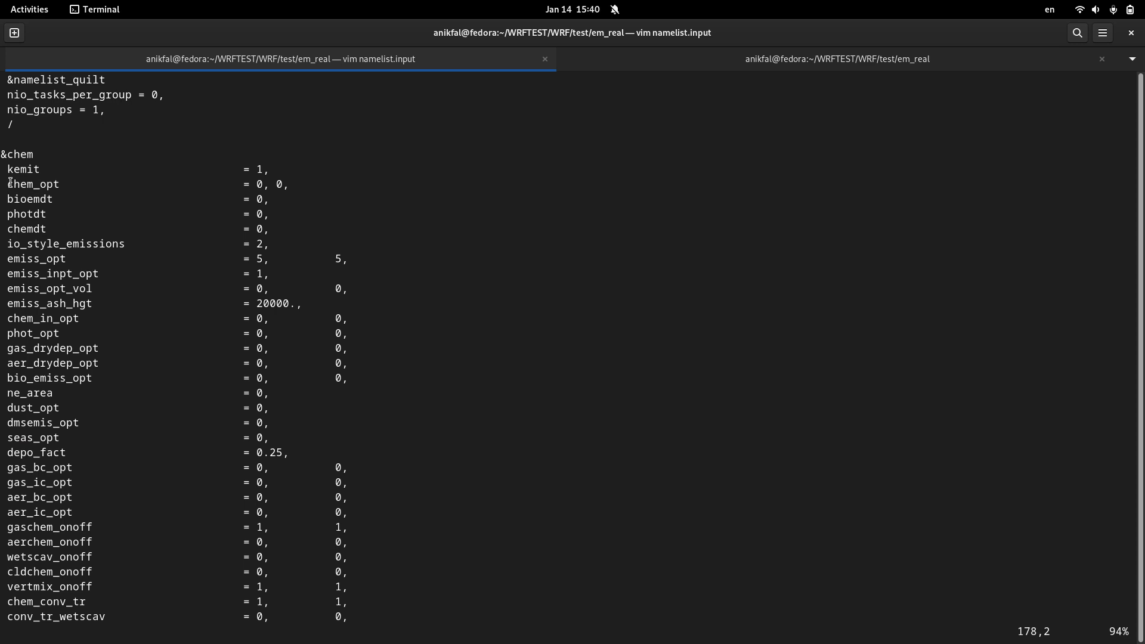
drag(10, 183, 272, 188)
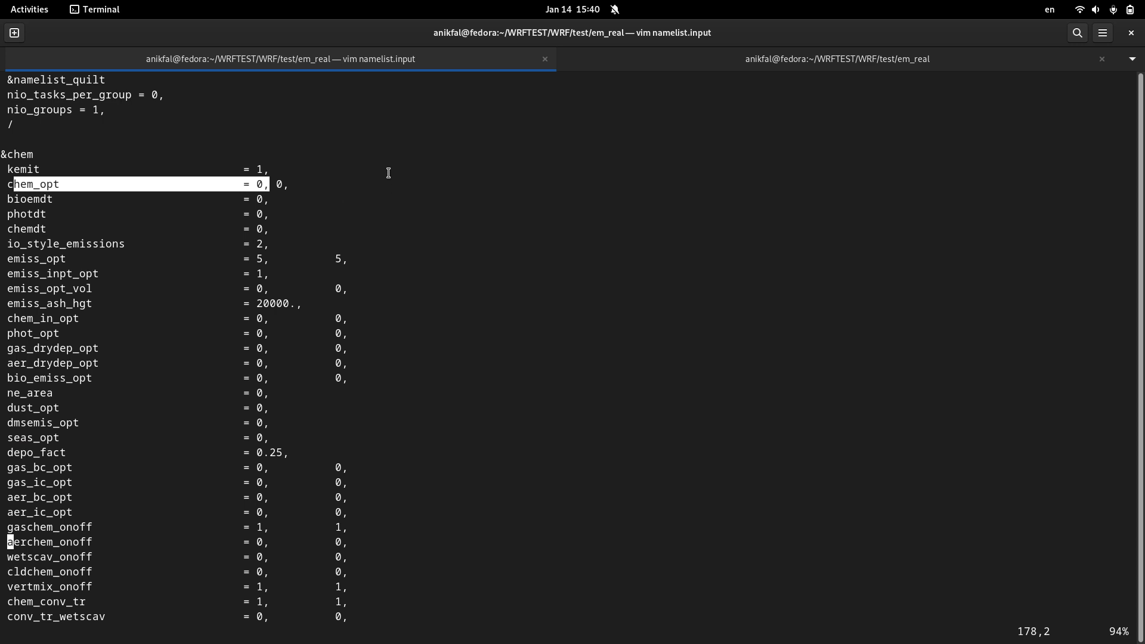
click(241, 166)
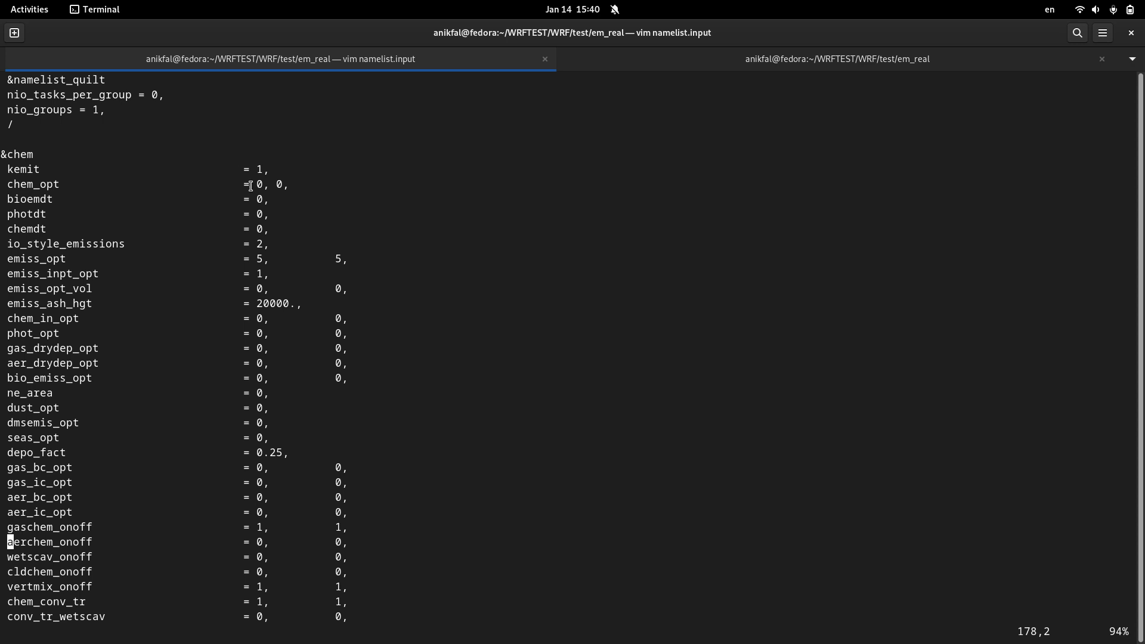
drag(250, 186, 262, 186)
key(j)
key(j)
key(j)
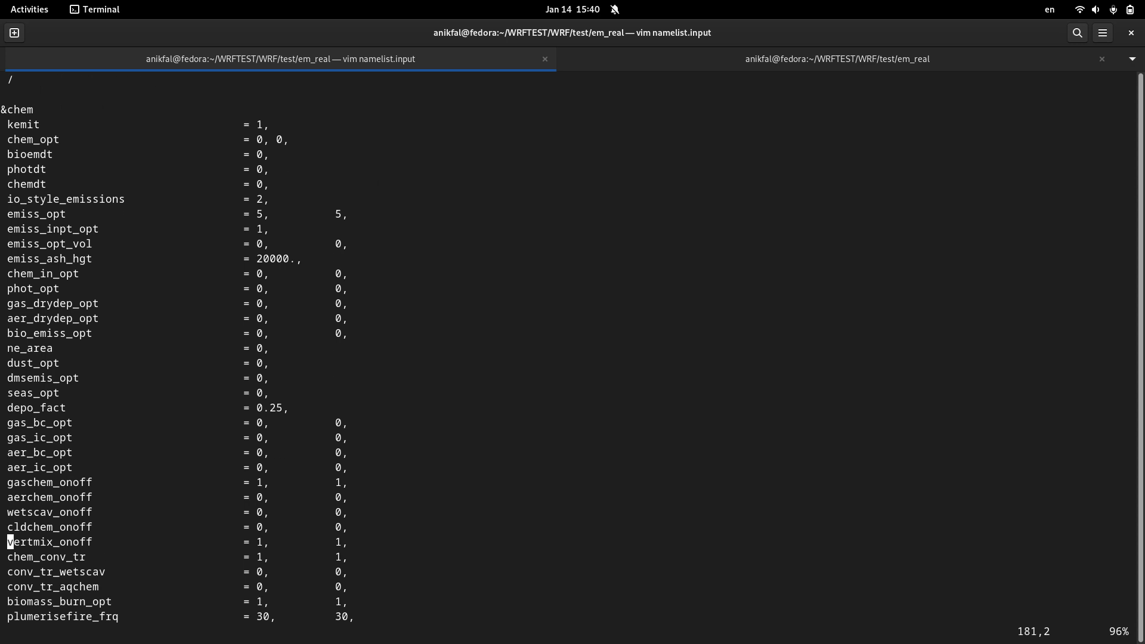
key(k)
key(k)
key(k)
key(k)
key(k)
key(k)
key(k)
key(k)
key(k)
key(k)
key(k)
key(k)
key(k)
key(k)
key(k)
key(k)
key(k)
key(k)
key(k)
key(k)
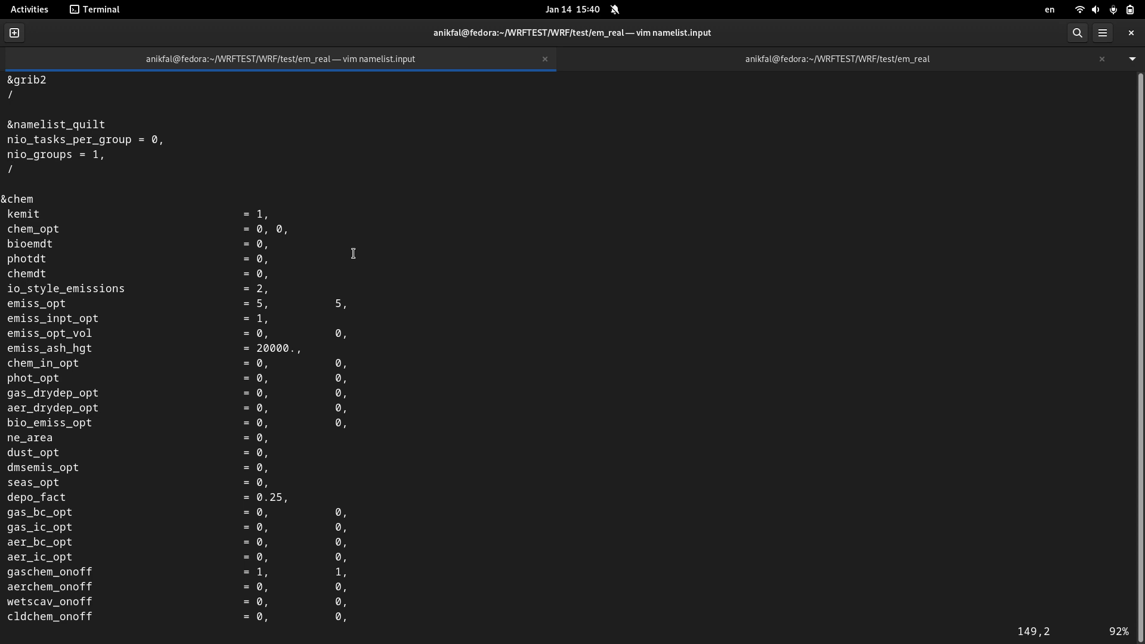
Quit vi without saving, clear the terminal and run ./real.exe
text(:q)
key(Return)
key(ctrl+l)
text(./re)
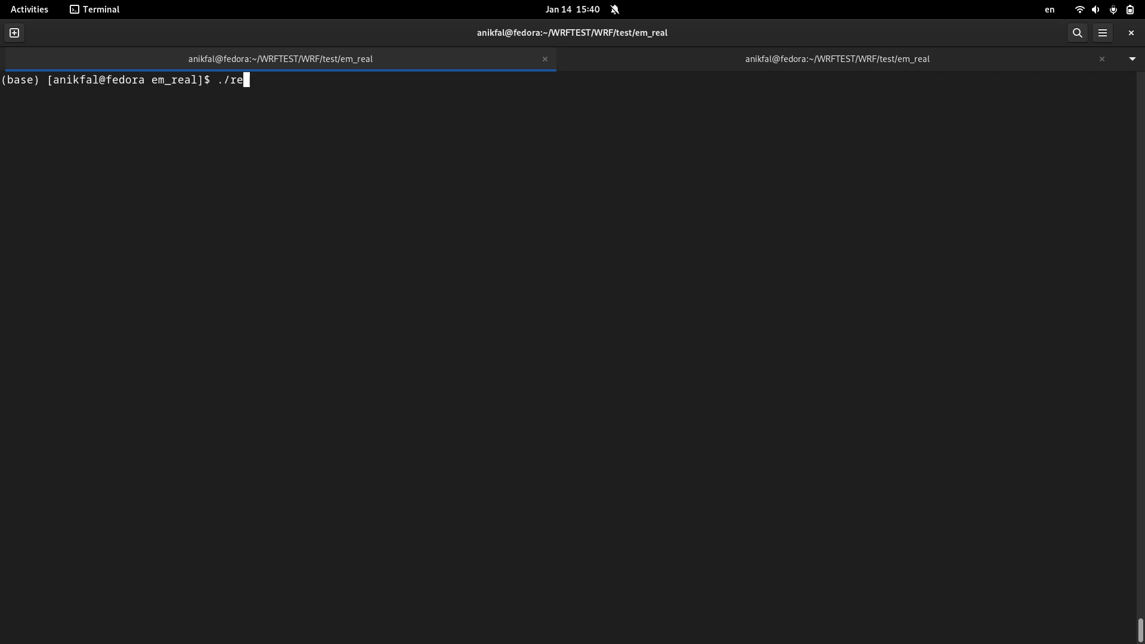
text(al.exe)
key(Return)
Clear the terminal, start the simulation with ./wrf.exe and interrupt the run
key(ctrl+l)
text(./wrf.exe)
key(Return)
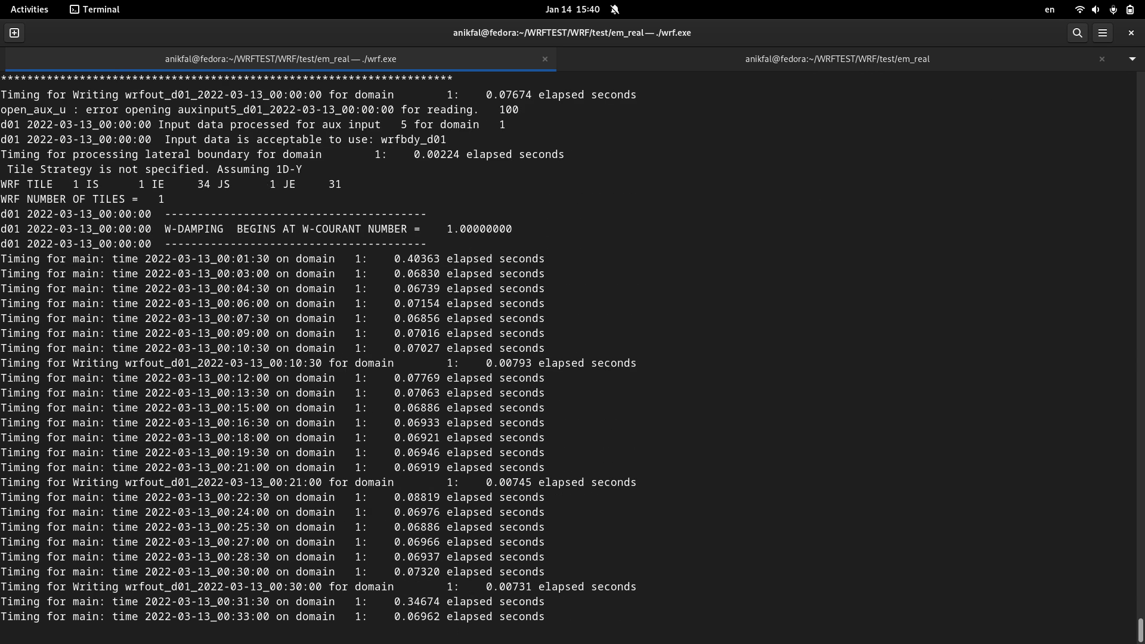
key(ctrl+c)
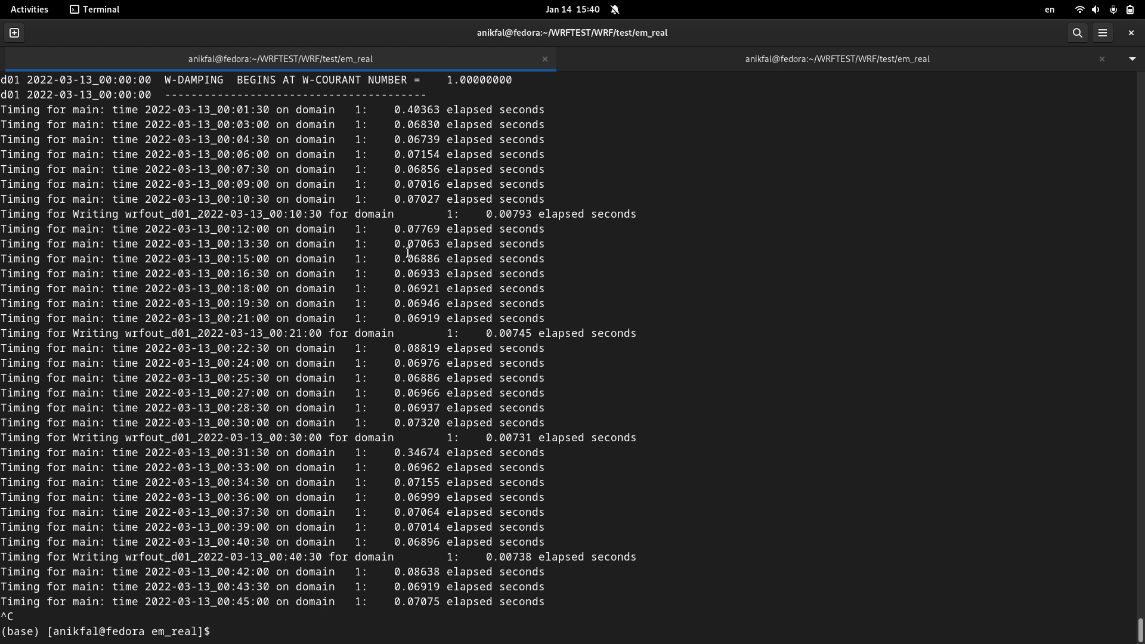
drag(408, 244, 433, 290)
click(439, 304)
Open namelist.input in vi in the second terminal session
click(728, 68)
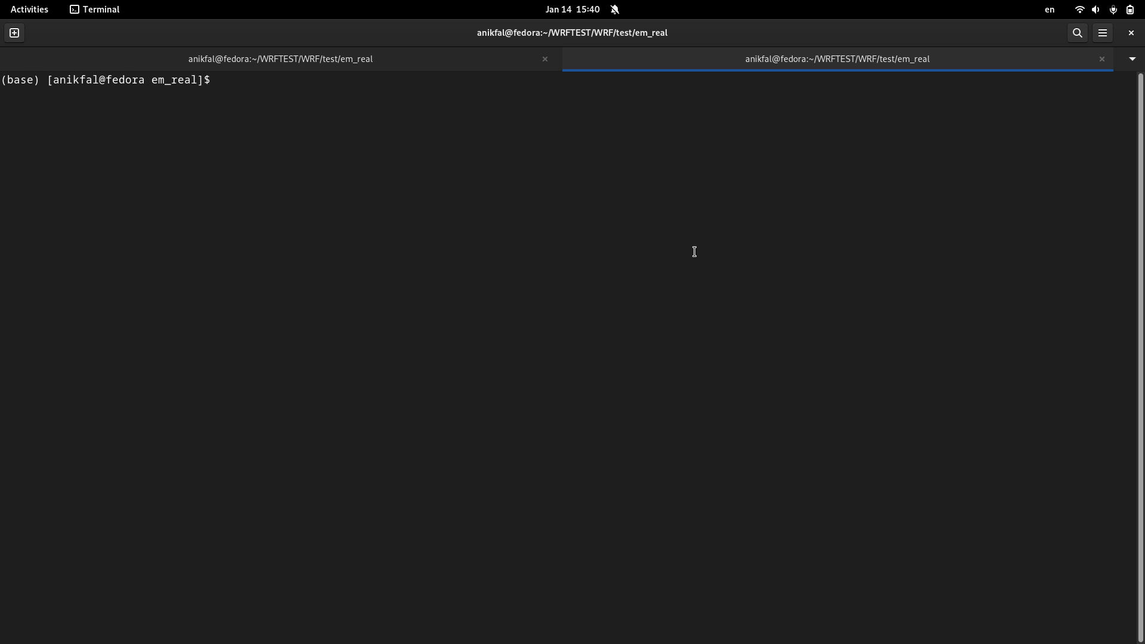
text(vi namelist.input)
key(Return)
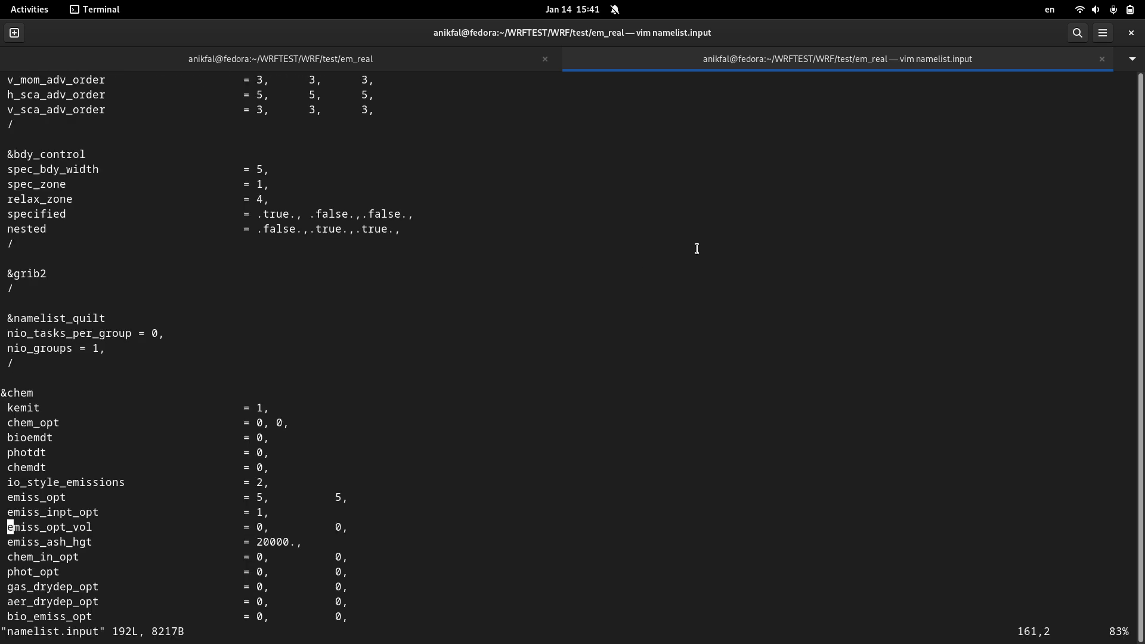
Set the first chem_opt value in the &chem section to 301
key(Down)
key(Down)
key(Down)
key(Down)
key(Down)
key(Down)
key(Down)
key(Down)
key(Up)
key(Up)
key(Up)
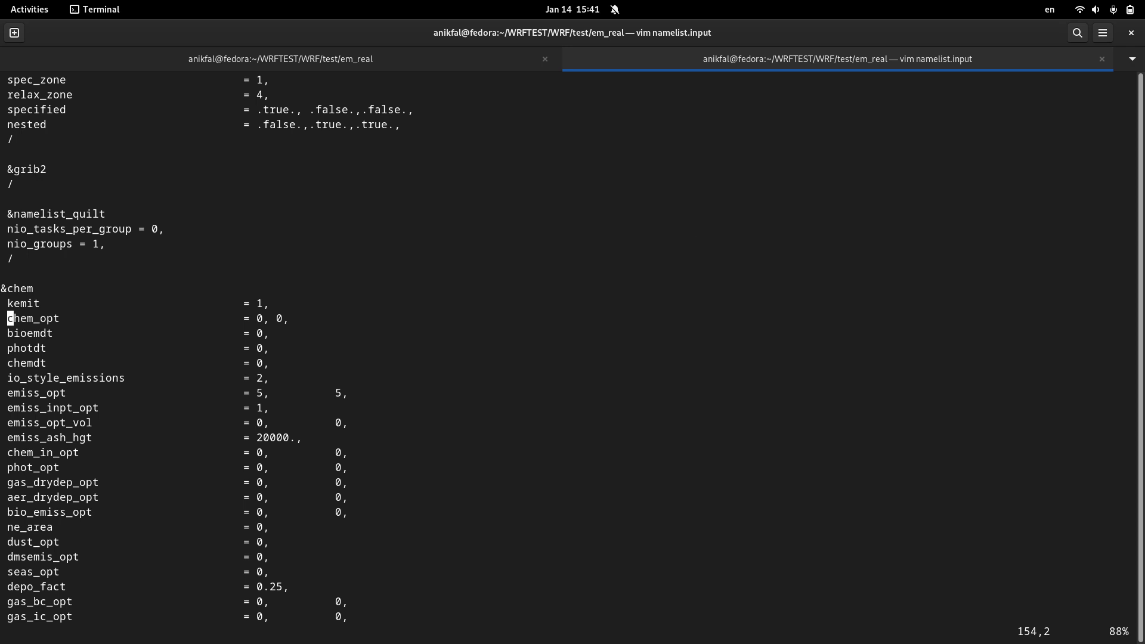
key(End)
key(Left)
key(Left)
key(Left)
key(Left)
key(a)
text(01)
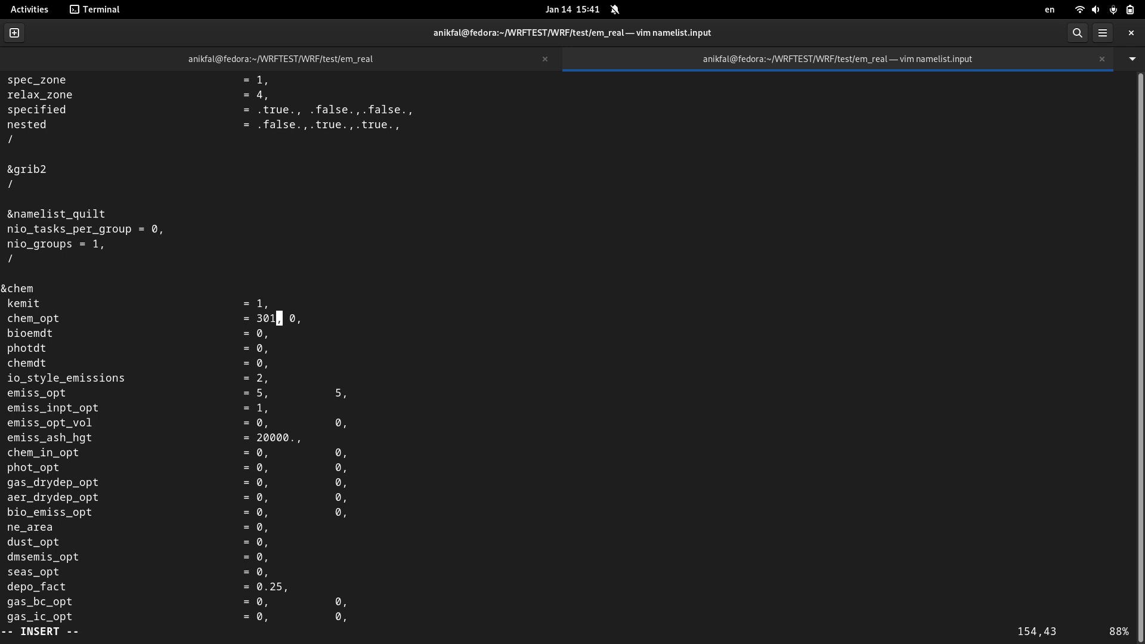
Uncomment the auxinput5_inname line in the &time_control section
key(Up)
key(Up)
key(Up)
key(Up)
key(Up)
key(Up)
key(Up)
key(Up)
key(Up)
key(Up)
key(Escape)
key(g)
key(g)
key(Down)
key(Down)
key(Down)
key(Down)
key(Down)
key(Down)
key(Down)
key(Down)
key(Down)
key(Down)
key(Down)
key(Down)
key(Down)
key(Down)
key(Down)
key(Down)
key(Down)
key(Down)
key(Down)
key(Down)
key(Down)
key(Down)
key(Down)
key(Down)
key(Down)
key(Down)
key(Down)
key(Down)
key(Down)
key(Down)
key(Down)
key(Down)
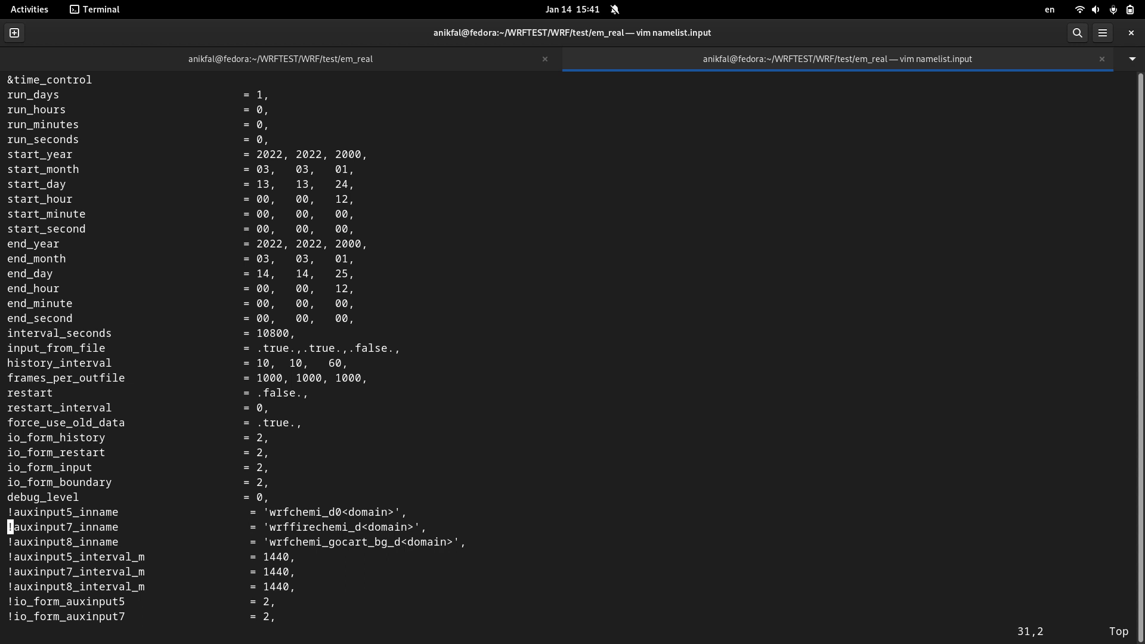
key(Up)
key(Up)
key(Up)
key(Up)
key(Up)
key(Up)
key(Up)
key(Up)
key(Up)
key(Up)
key(Up)
key(Up)
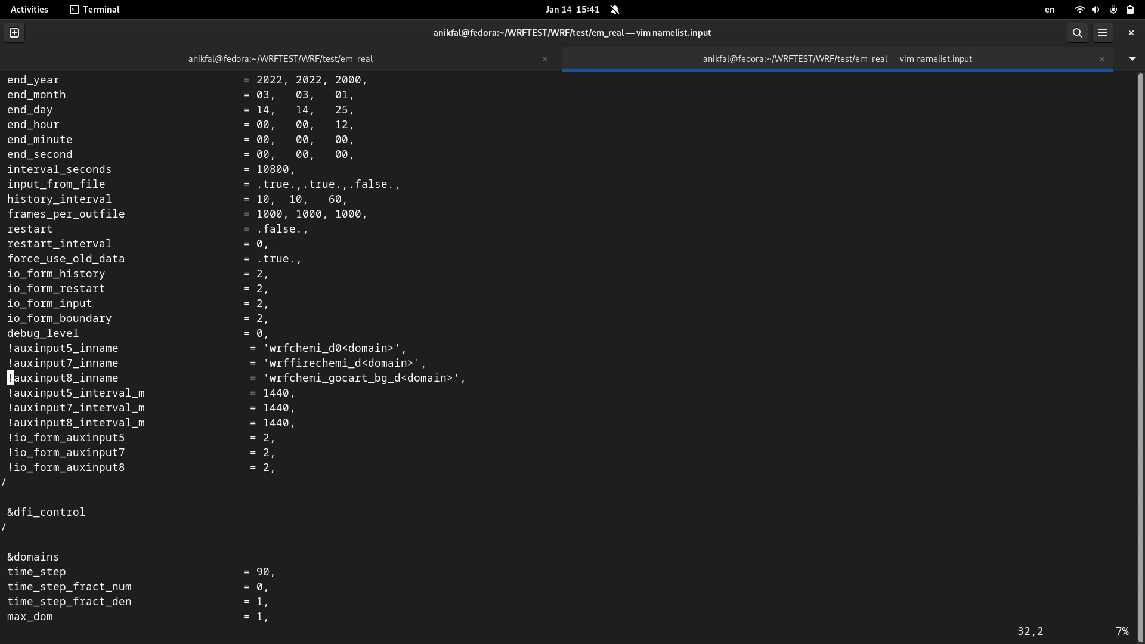
key(a)
key(Up)
key(Up)
key(Left)
key(Delete)
Uncomment the auxinput5_interval_m line in the &time_control section
key(Down)
key(Down)
key(Down)
key(Down)
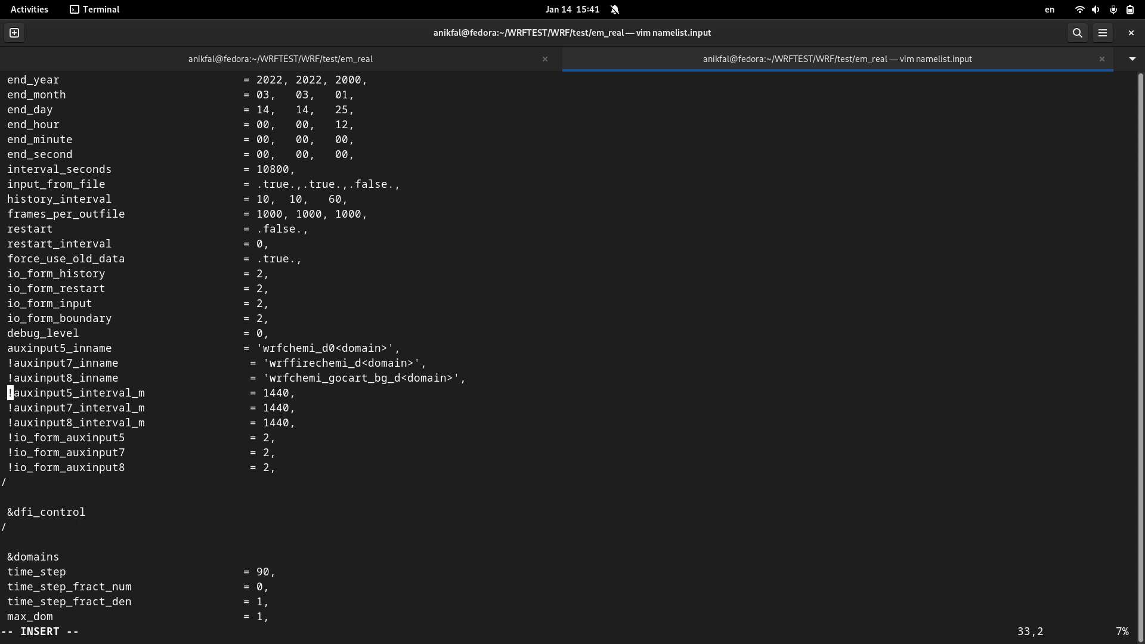
key(Up)
key(Up)
key(Down)
key(Delete)
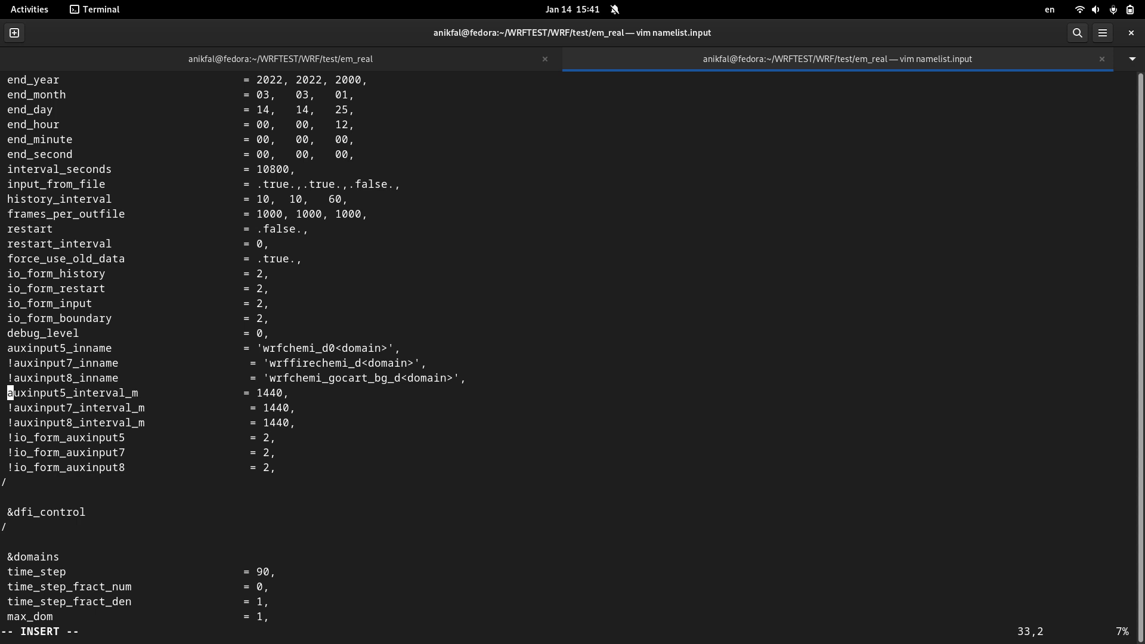
Uncomment the io_form_auxinput5 line in the &time_control section
key(Down)
key(Down)
key(Down)
key(Delete)
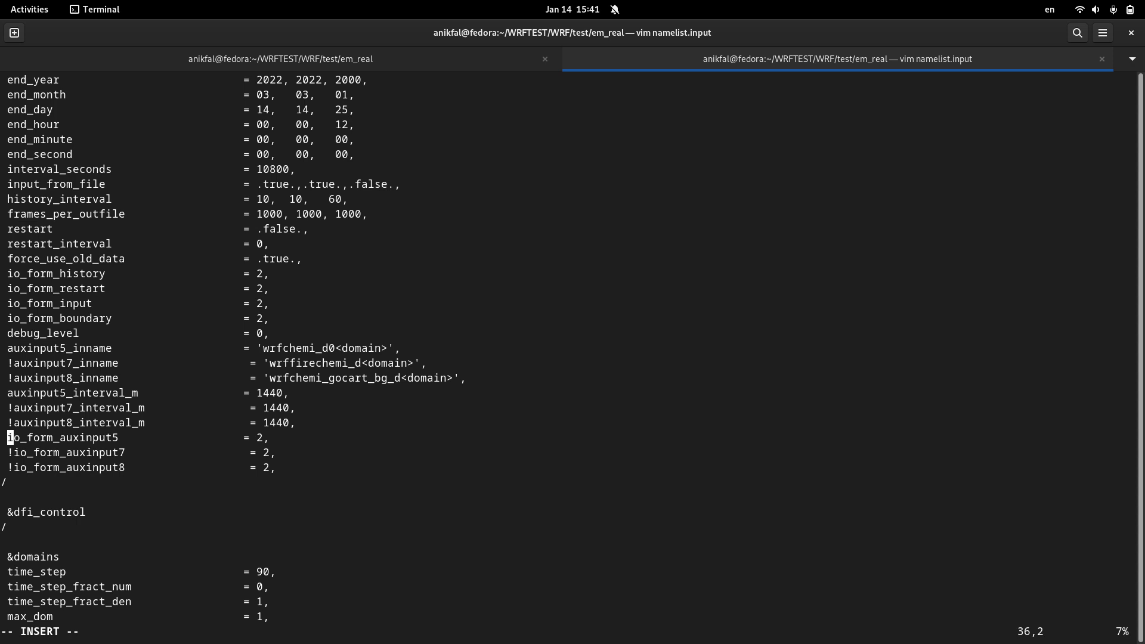
Review the three uncommented auxinput5 entries, then save namelist.input and quit vi
double_click(52, 438)
double_click(52, 395)
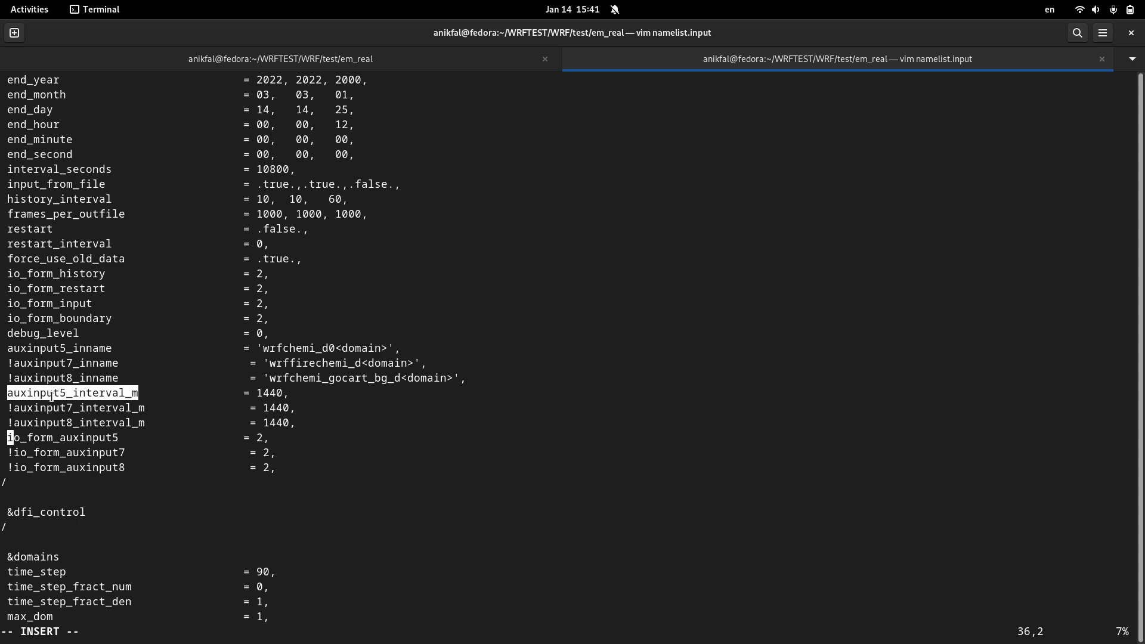
double_click(47, 347)
double_click(43, 396)
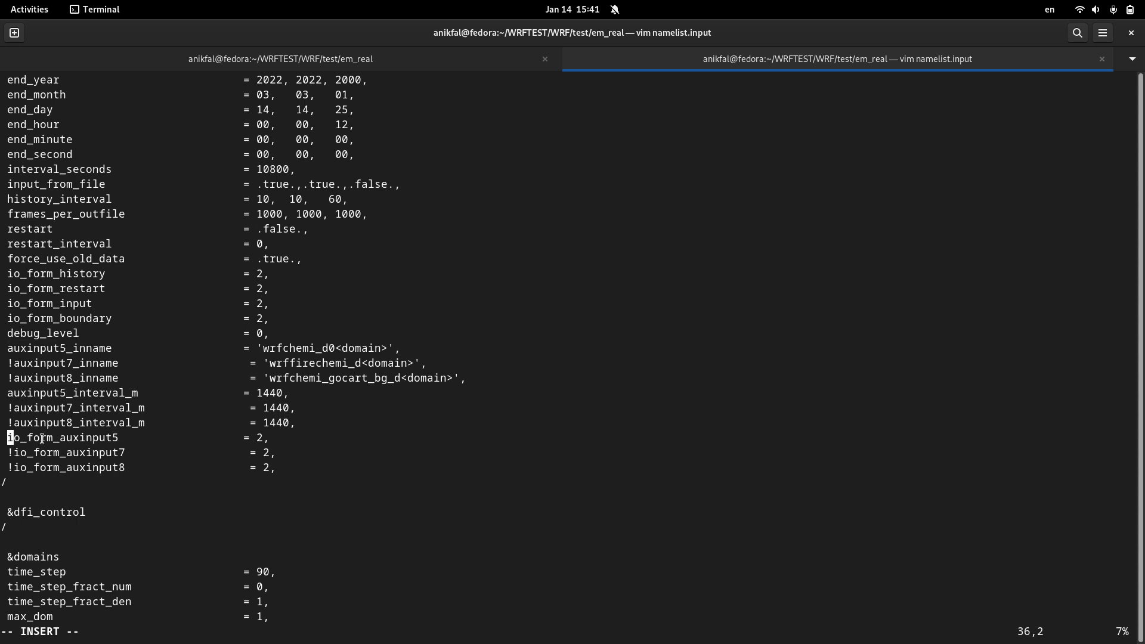
double_click(52, 437)
click(404, 396)
key(Escape)
text(:wq)
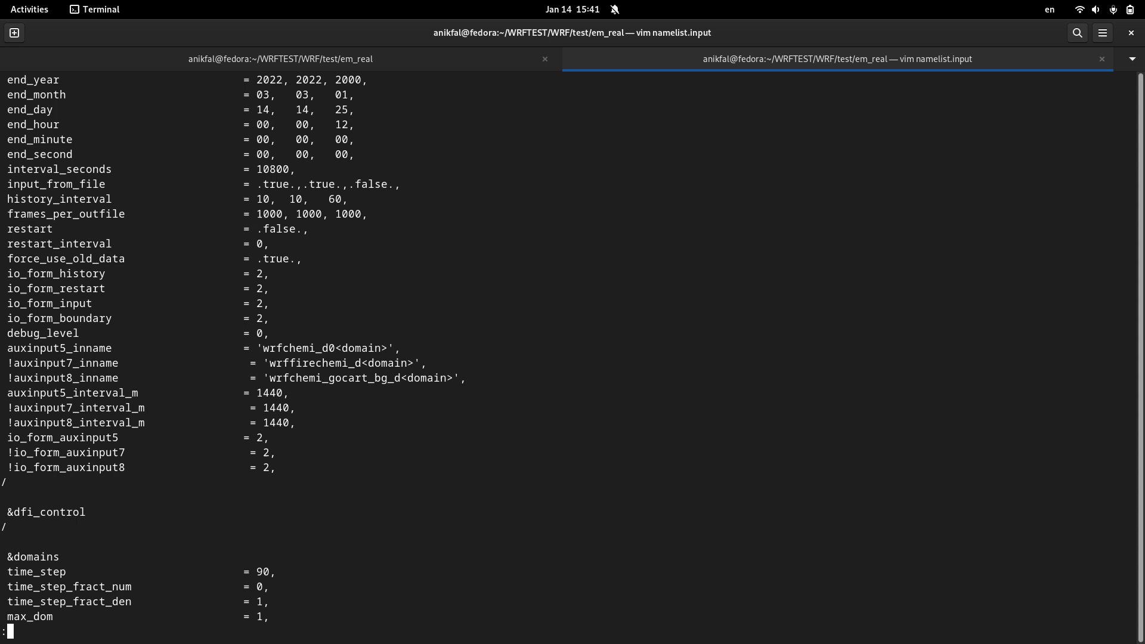
key(Return)
Run ./real.exe in the second terminal session and clear its output
text(./real.exe)
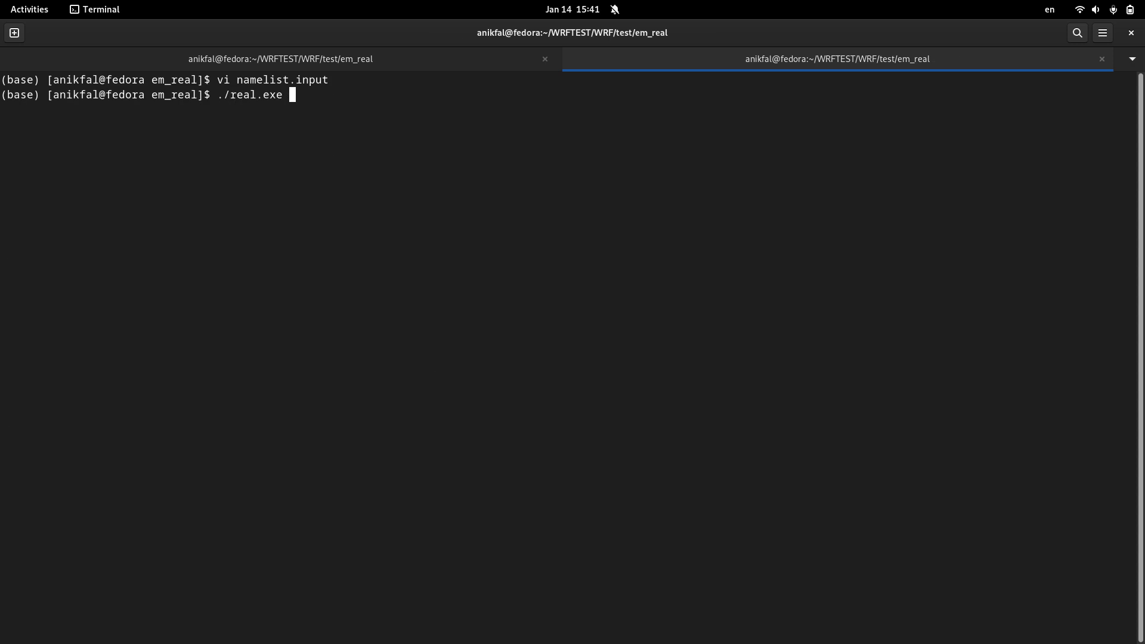
key(Return)
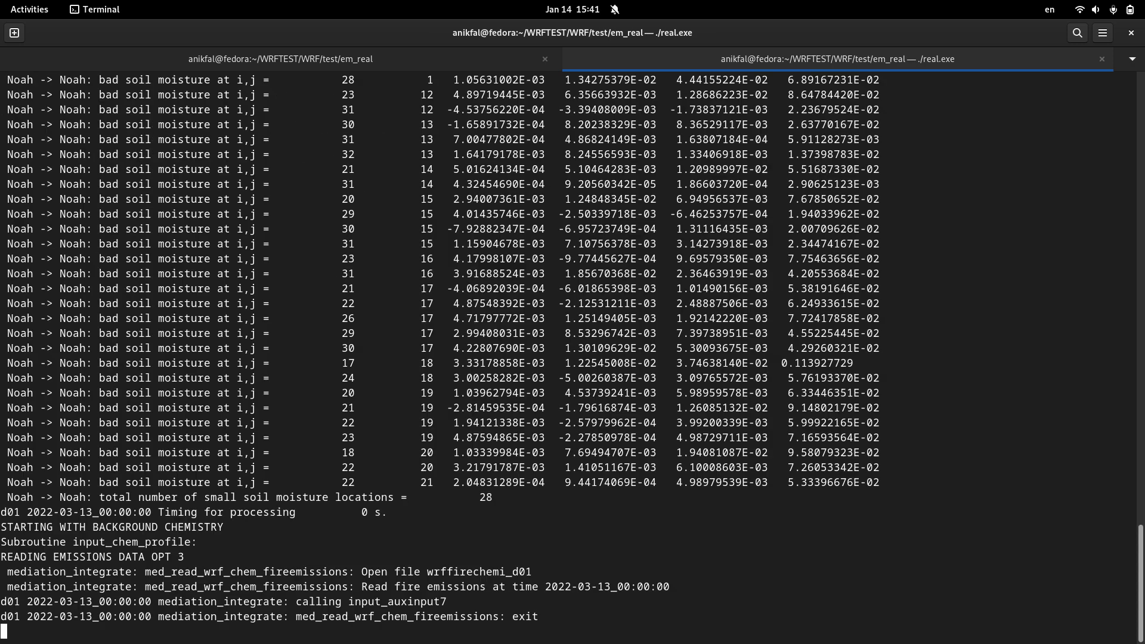
key(ctrl+l)
Run ./wrf.exe in the second terminal session and interrupt it after some time steps have been timed
text(./wrf.exe)
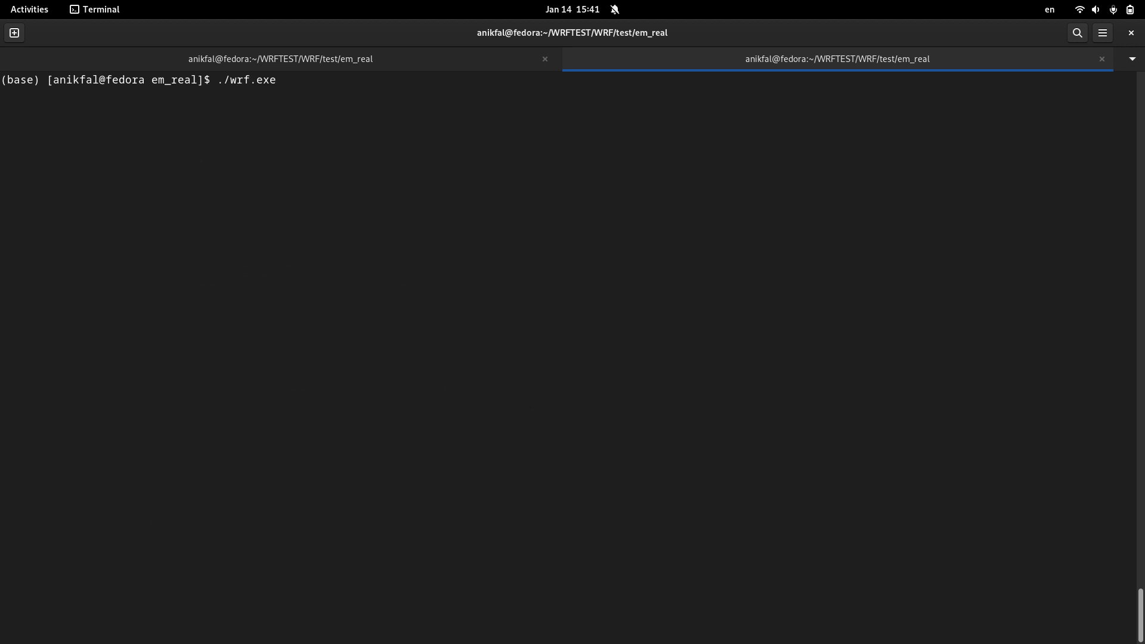
key(Return)
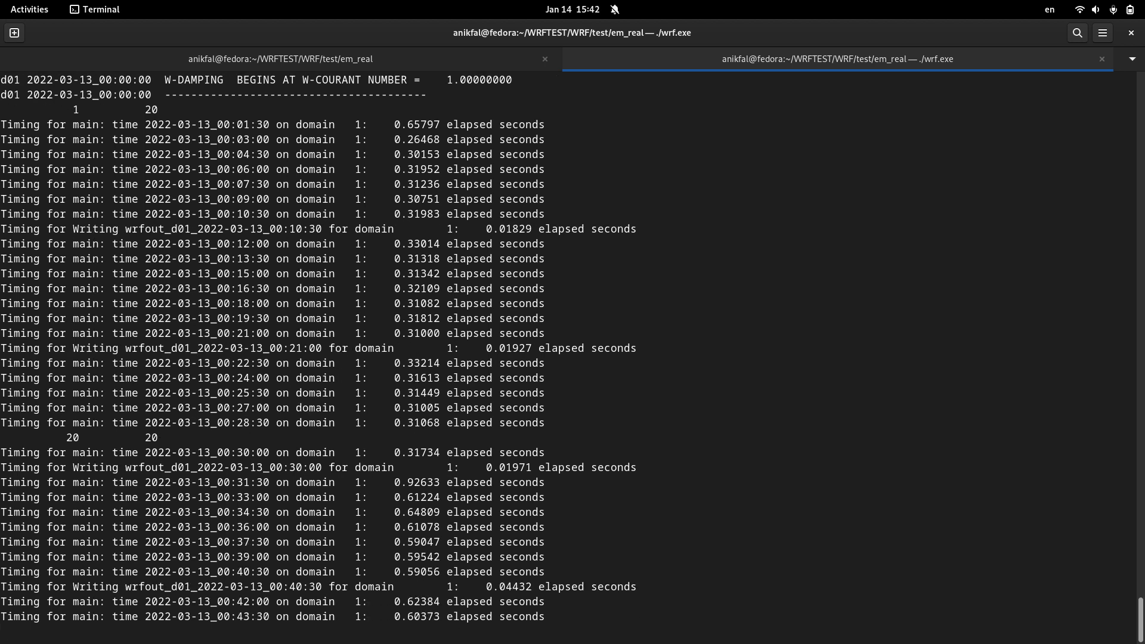
key(ctrl+c)
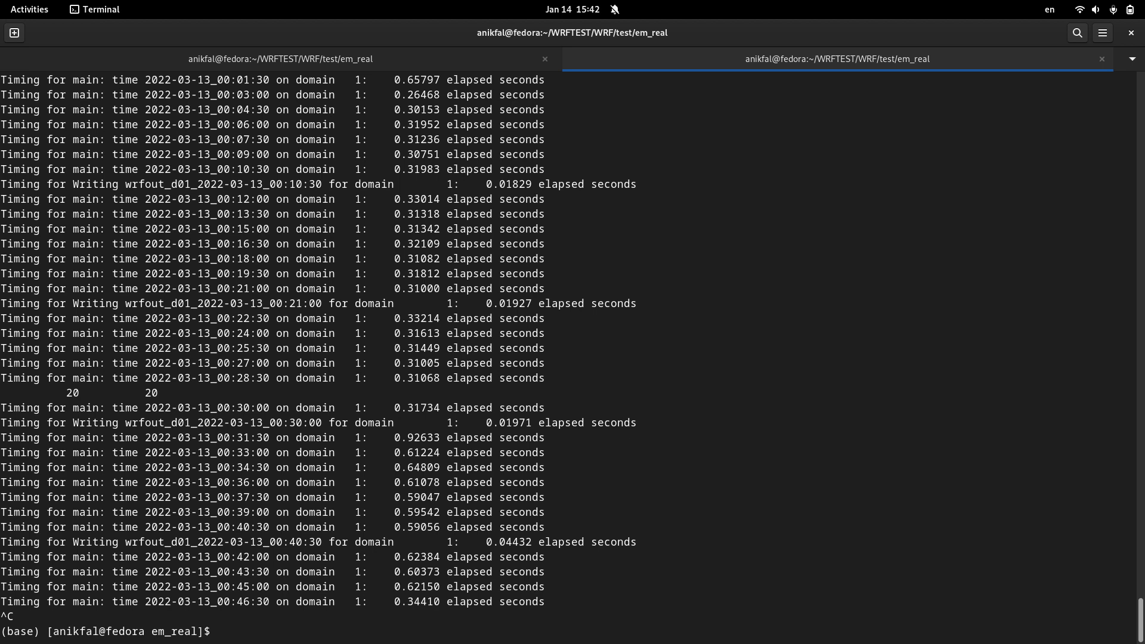
Compare the elapsed seconds per time step of the wrf.exe runs in the two terminal sessions
key(ctrl+Page_Up)
key(ctrl+Page_Down)
key(ctrl+Page_Up)
key(ctrl+Page_Down)
key(ctrl+Page_Up)
key(ctrl+Page_Down)
key(ctrl+Page_Up)
key(ctrl+Page_Down)
key(ctrl+Page_Up)
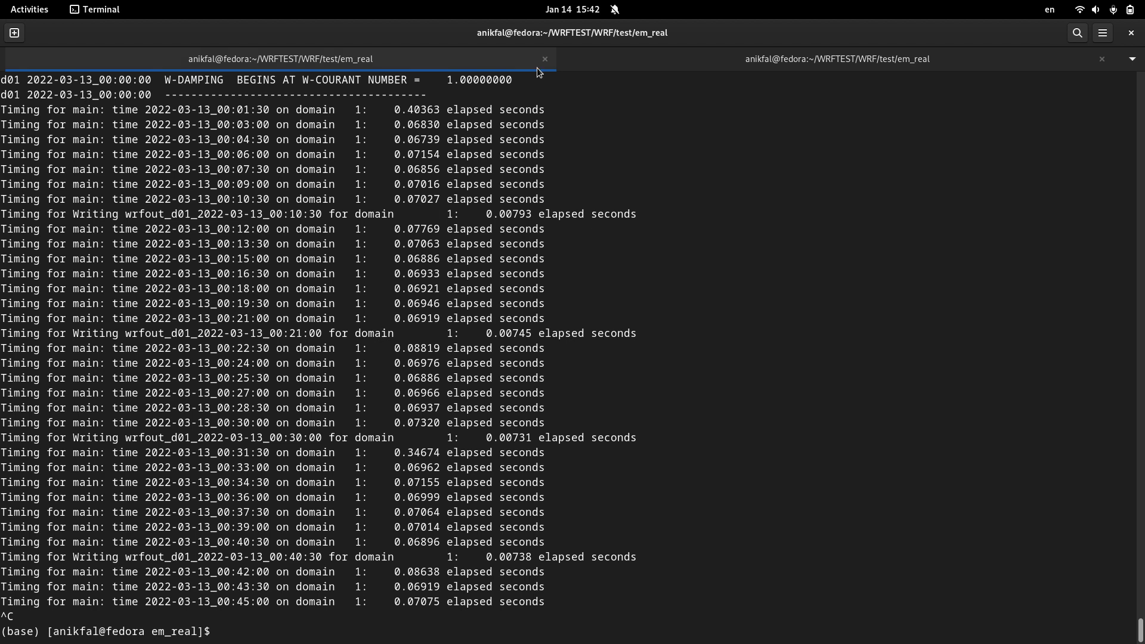
click(665, 55)
click(450, 69)
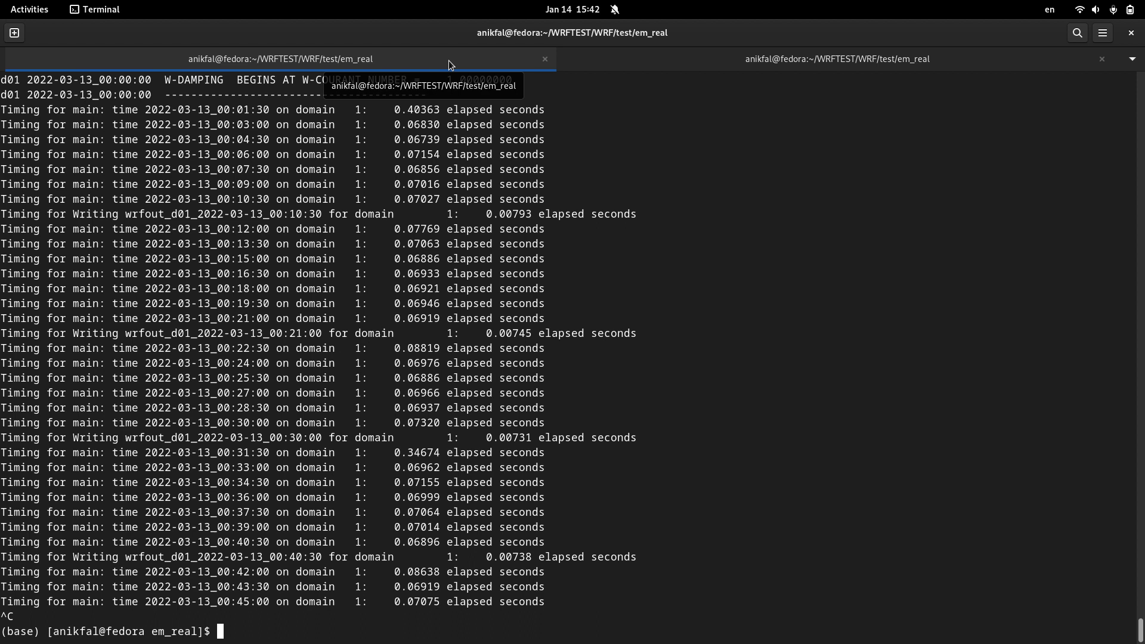
click(662, 66)
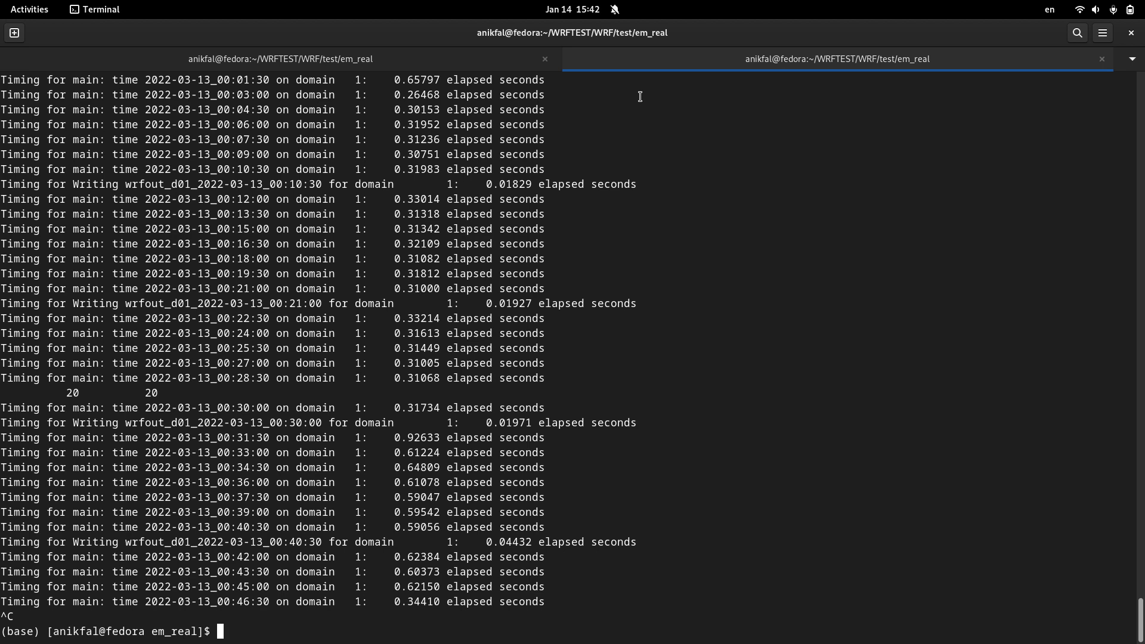
key(ctrl+Page_Up)
key(ctrl+Page_Down)
key(ctrl+Page_Up)
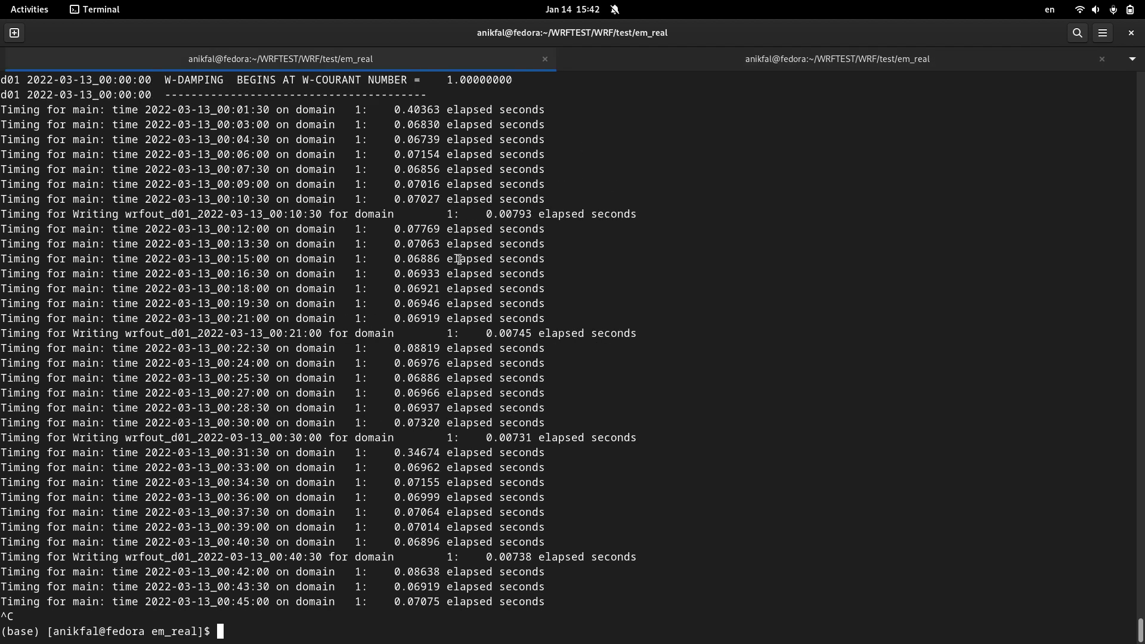
drag(396, 275, 424, 275)
click(422, 283)
drag(395, 229, 418, 231)
click(630, 59)
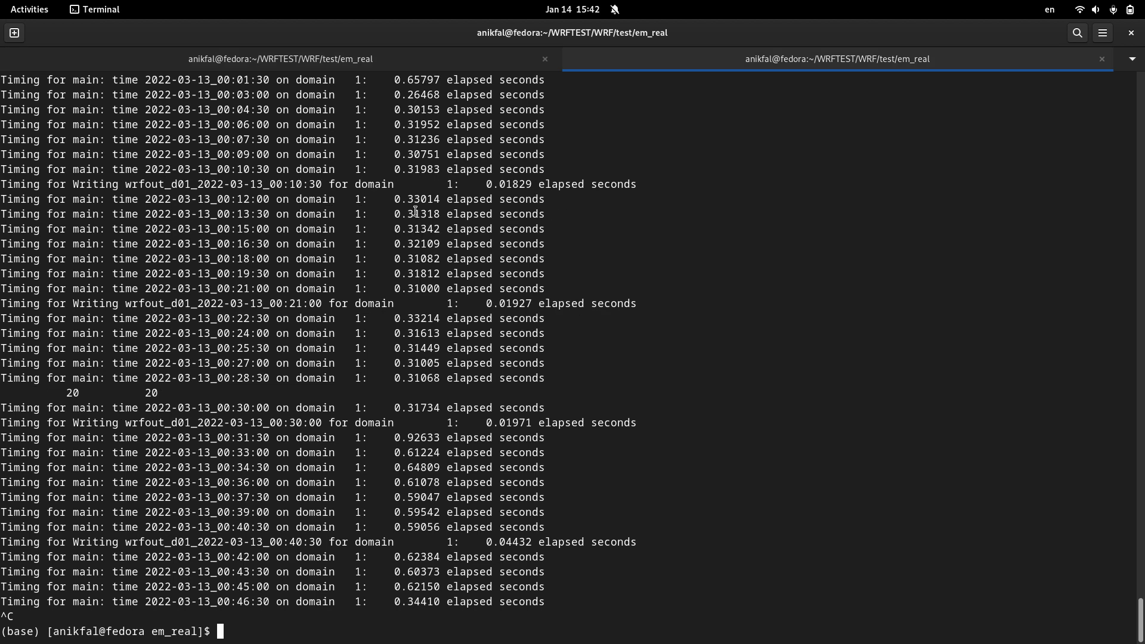
mouse_move(407, 198)
mouse_down()
mouse_move(421, 200)
mouse_move(417, 214)
mouse_up()
Clear the first terminal session and open namelist.input in vi there
click(455, 59)
key(ctrl+l)
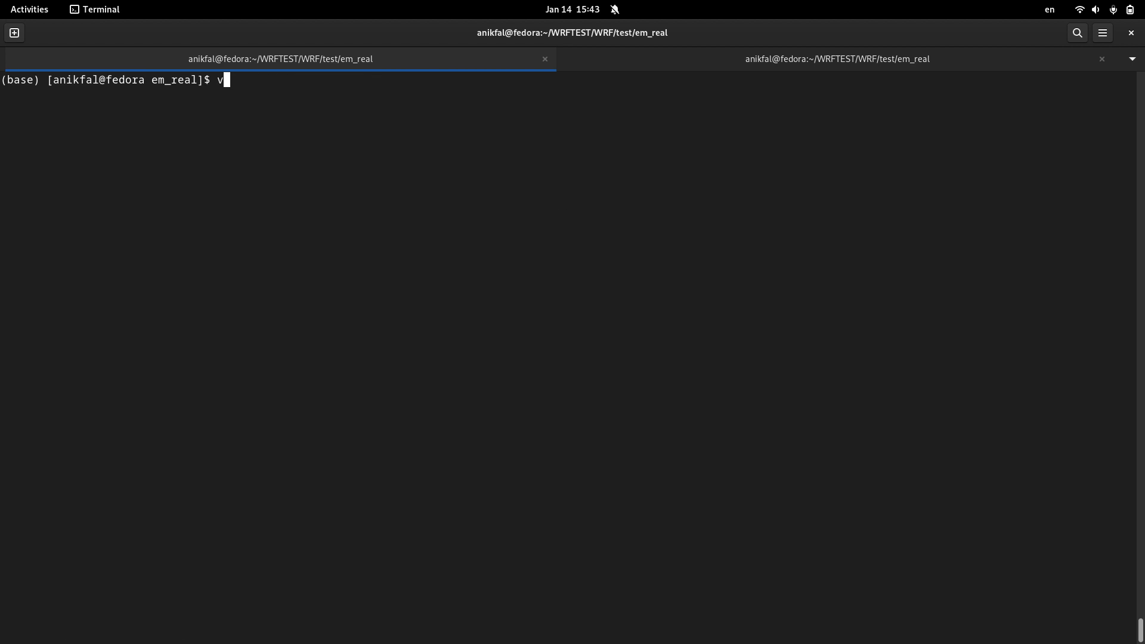
text(vi namelist.input)
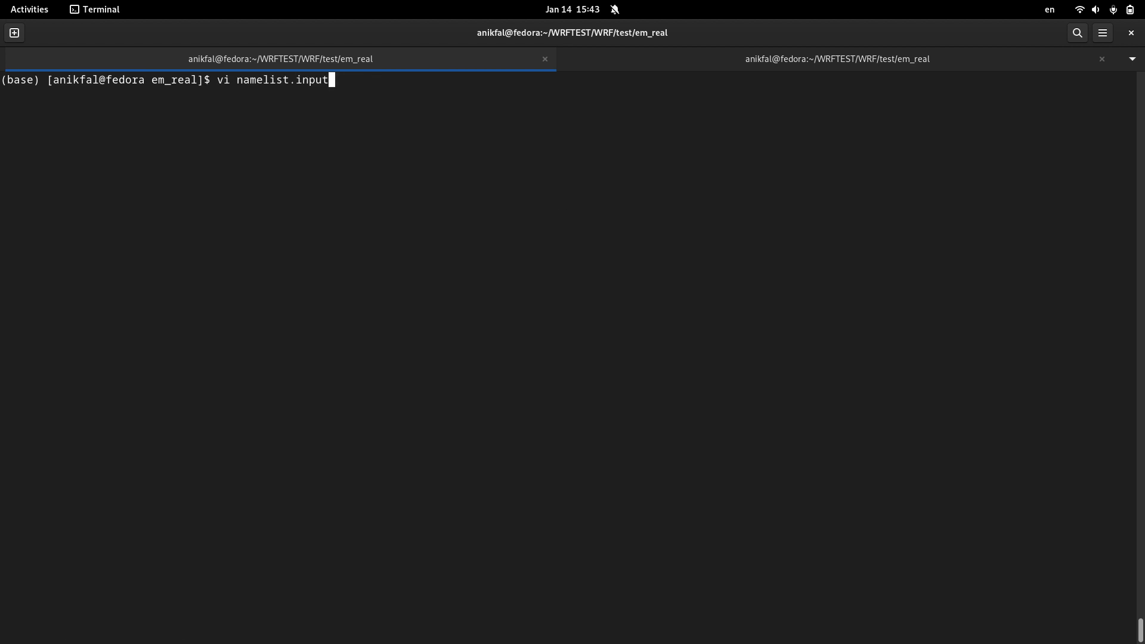
key(Return)
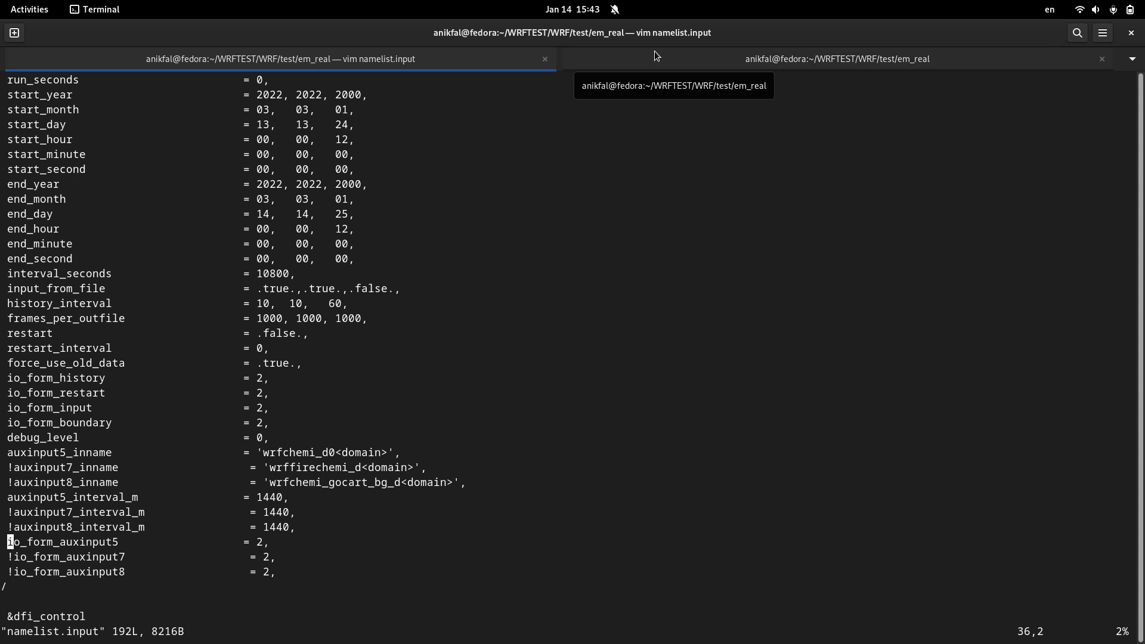
Set the first chem_opt value in the &chem section to 13
scroll(377, 283, down, 20)
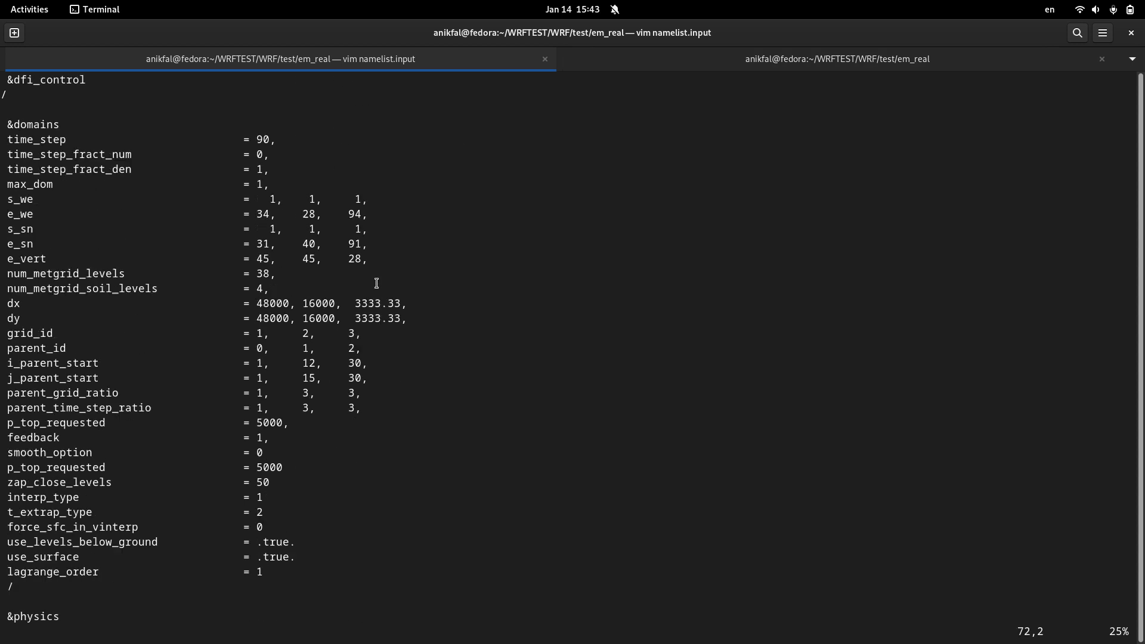
scroll(377, 283, down, 16)
scroll(378, 280, up, 4)
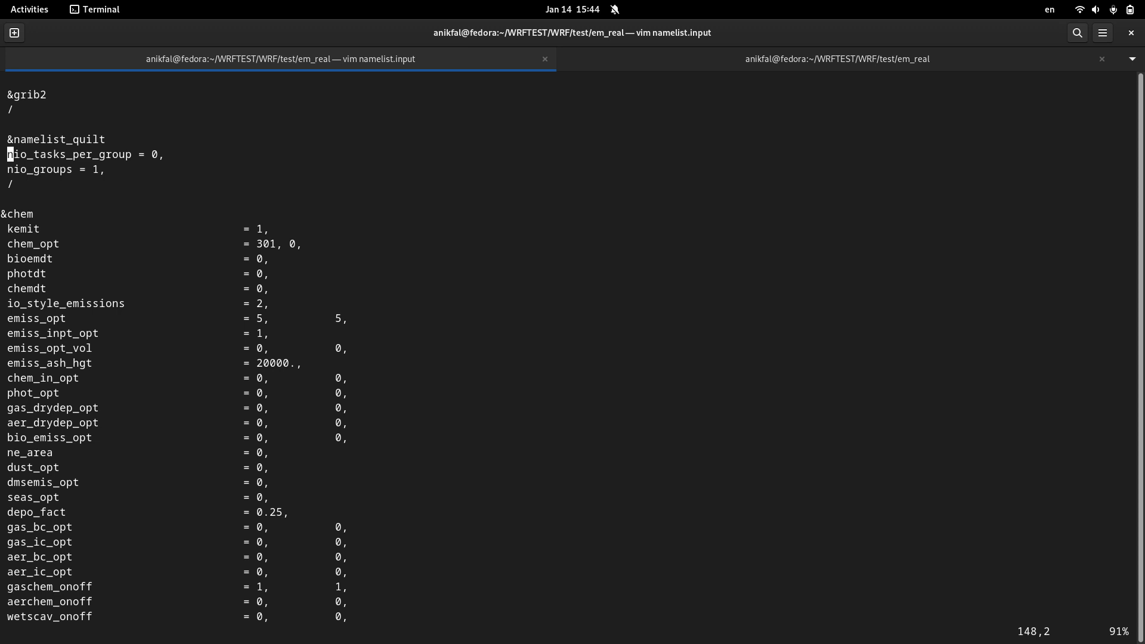
key(Up)
key(Up)
key(Up)
key(Up)
key(Down)
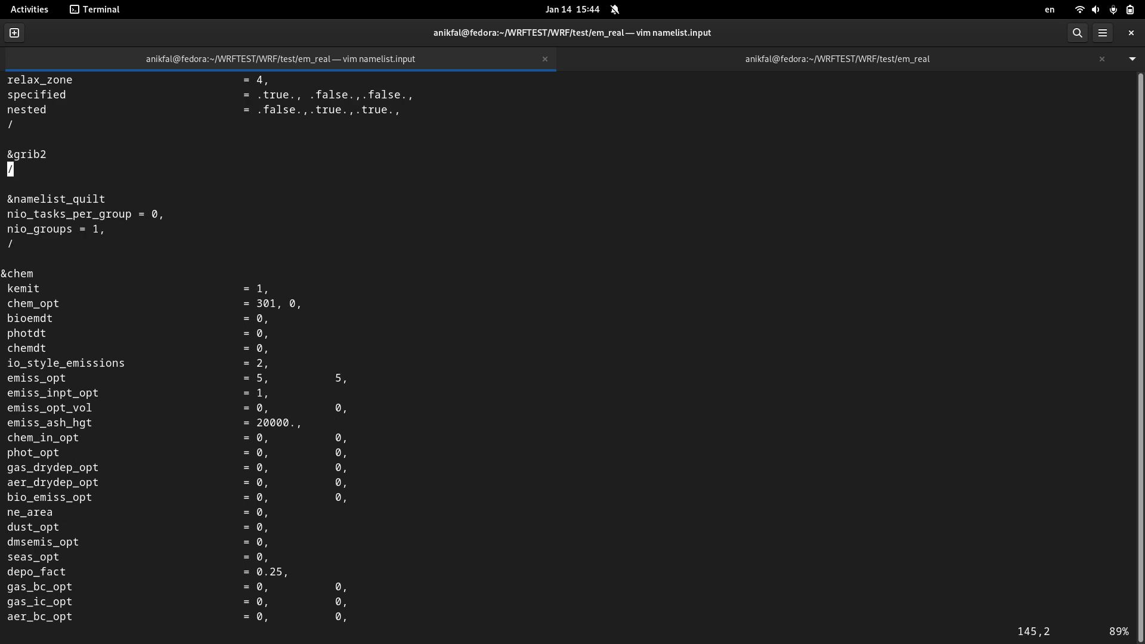
key(Down)
key(Down)
key(Down)
key(Down)
key(Down)
key(Down)
key(Down)
key(Down)
key(Down)
key(A)
key(Left)
key(Left)
key(Left)
key(Left)
key(BackSpace)
key(BackSpace)
key(BackSpace)
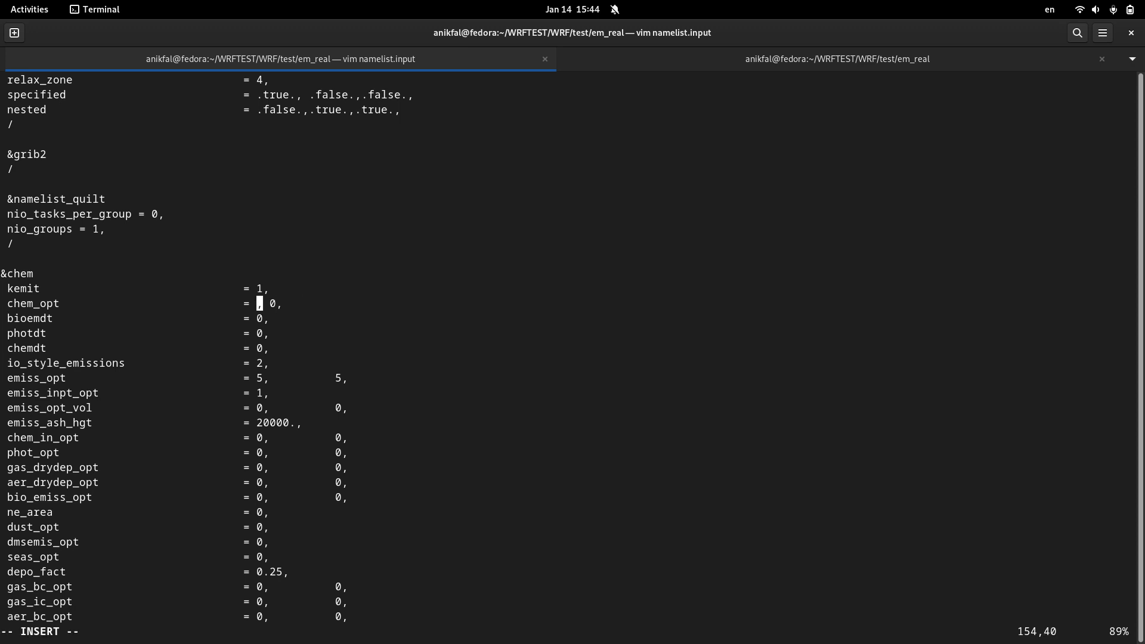
text(13)
Leave insert mode and save namelist.input while keeping it open in vi
key(Up)
key(Up)
key(Up)
key(Escape)
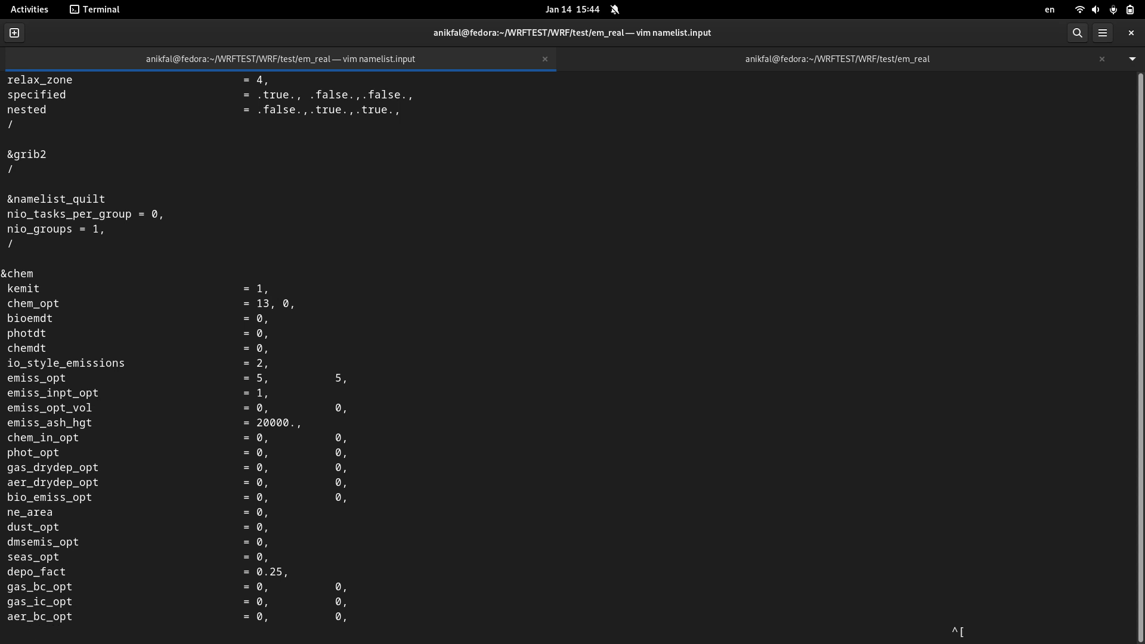
text(:w)
key(Return)
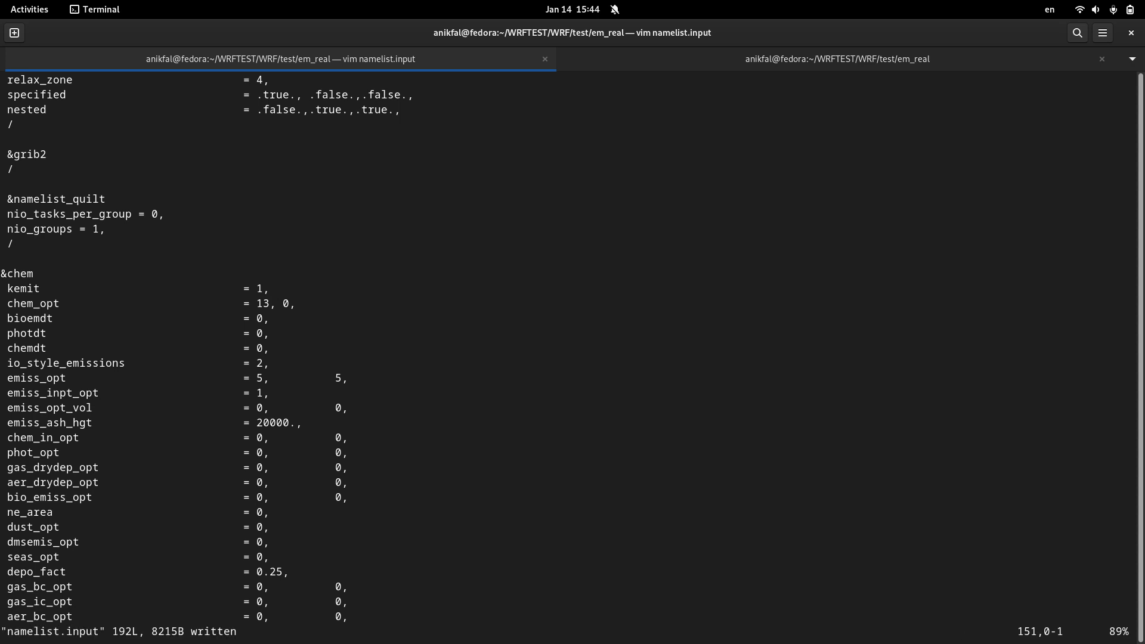
Switch to the users guide in Document Viewer, examine the description of chem_opt 13, and hide the guide
key(alt+Tab)
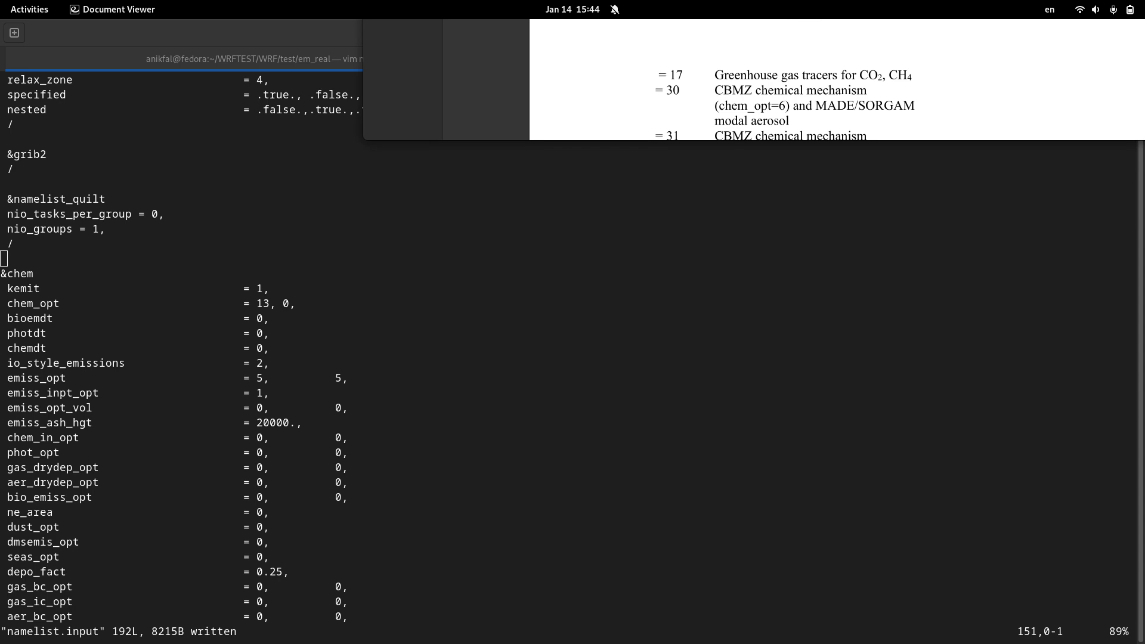
mouse_move(582, 69)
mouse_down()
mouse_move(446, 60)
mouse_move(421, 45)
mouse_up()
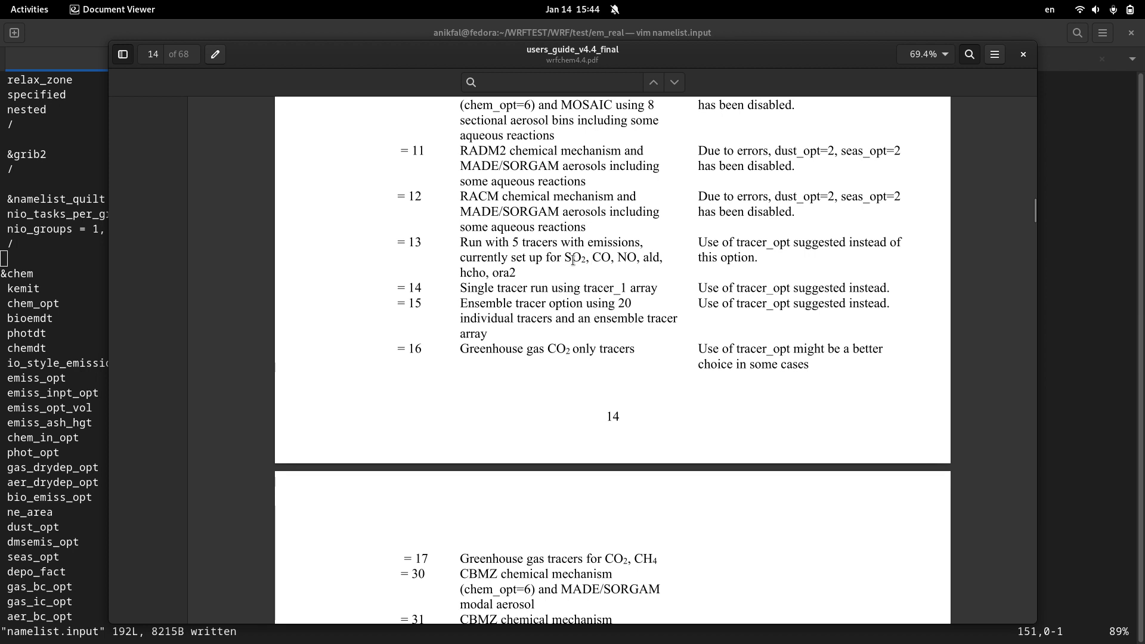
drag(572, 261, 637, 269)
drag(459, 242, 649, 268)
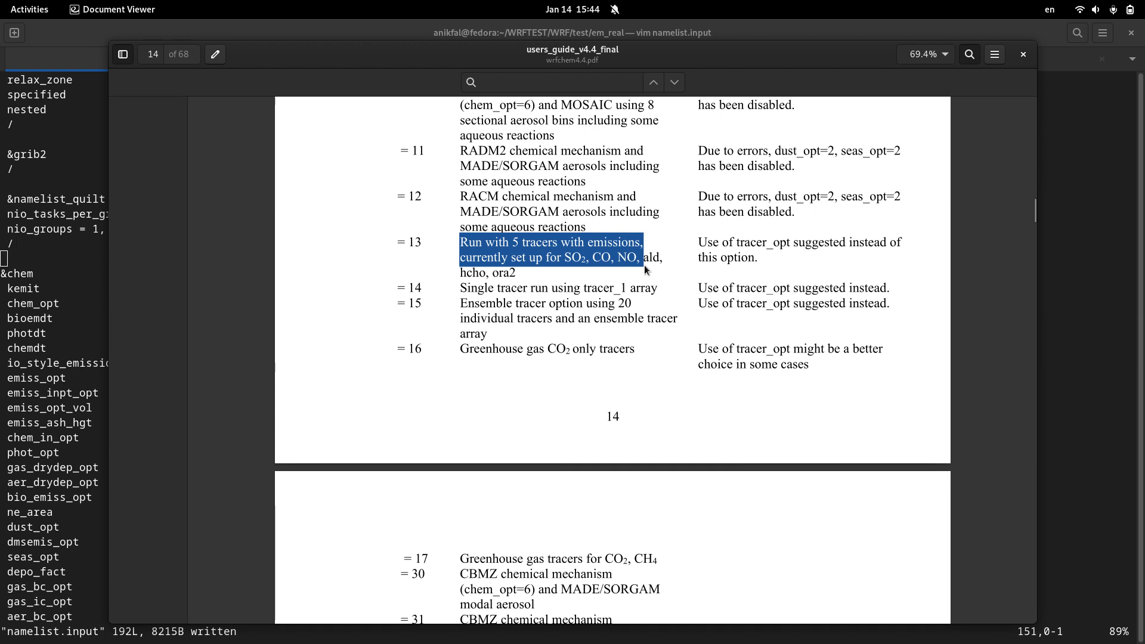
drag(639, 264, 721, 115)
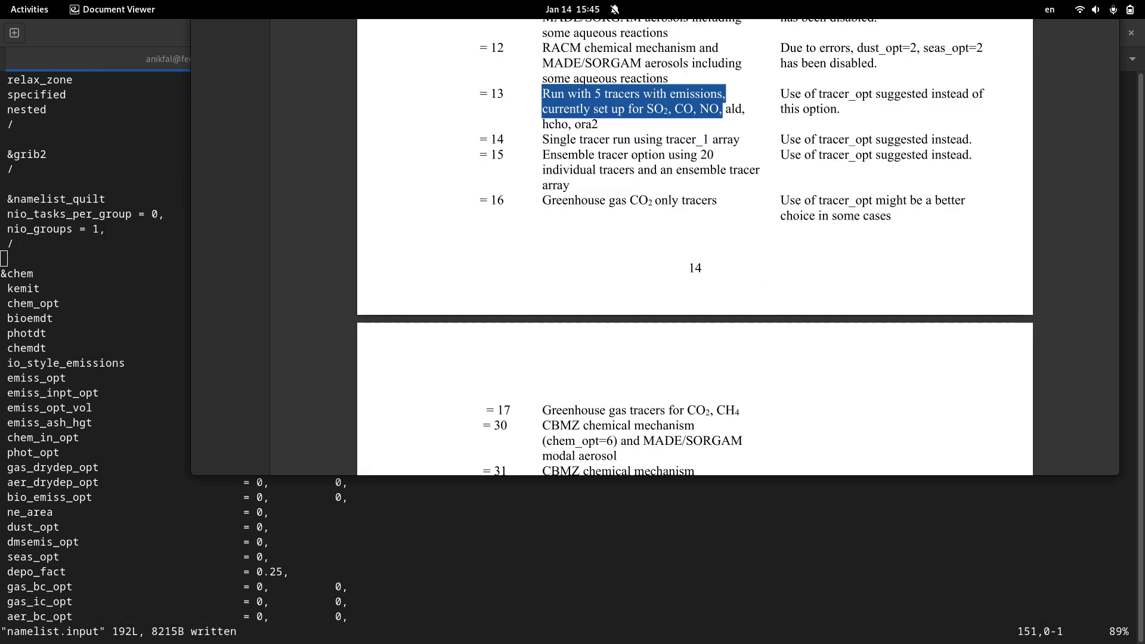
key(super+h)
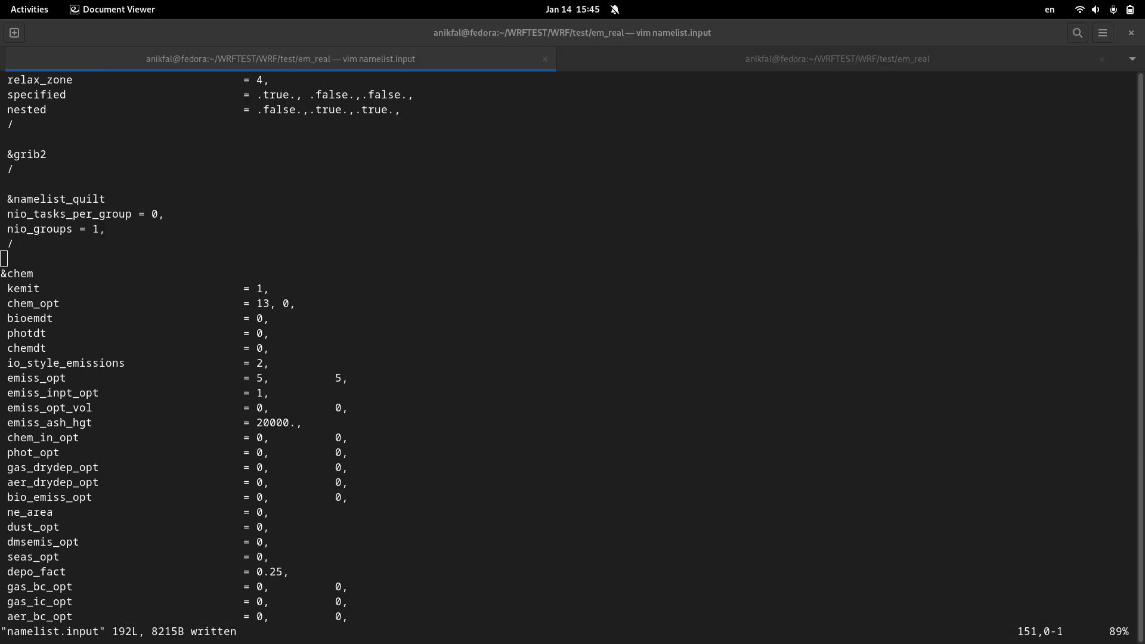
Return to the Terminal and close namelist.input in vi, saving any changes
click(498, 463)
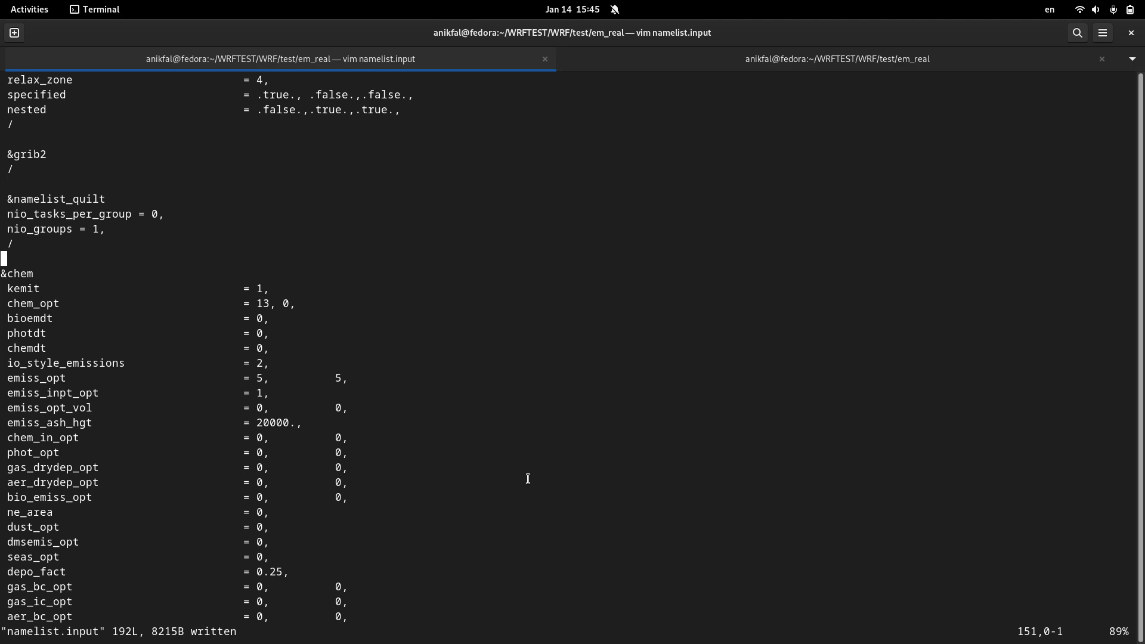
key(j)
key(j)
key(j)
key(j)
key(j)
text(:x)
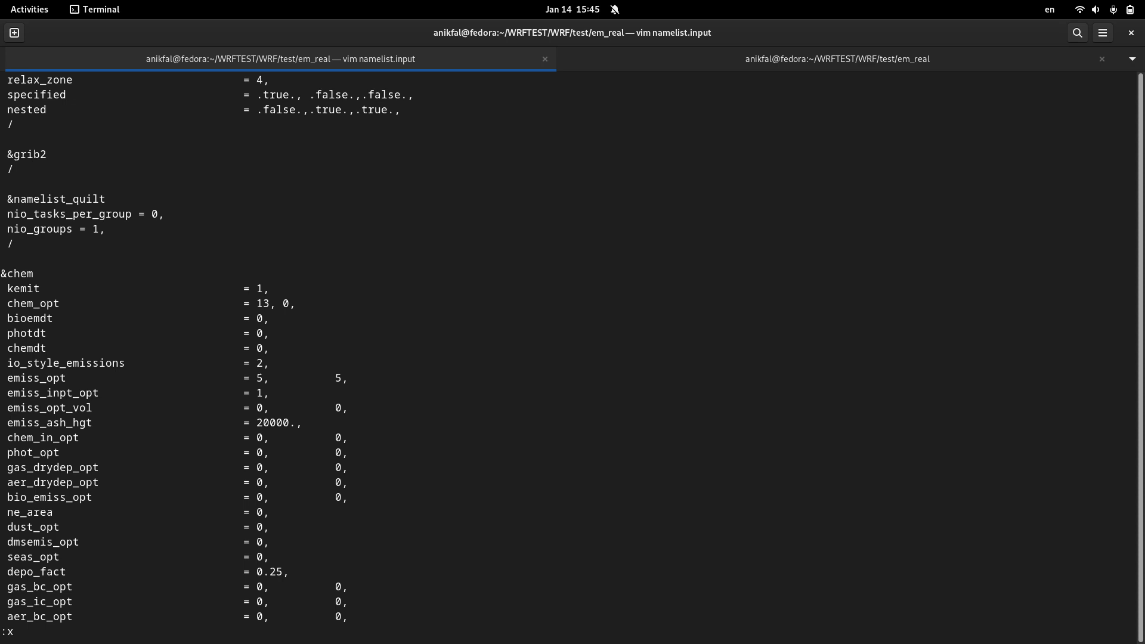
key(Return)
Run ./real.exe in the first terminal session with chem_opt 13
text(./)
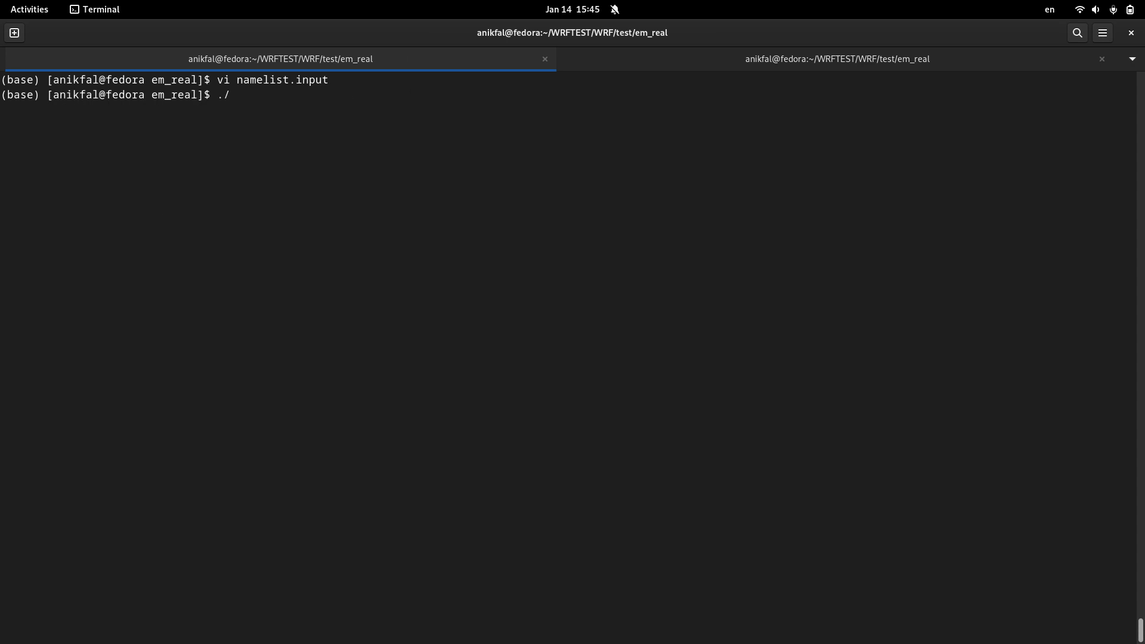
text(real.exe)
key(Return)
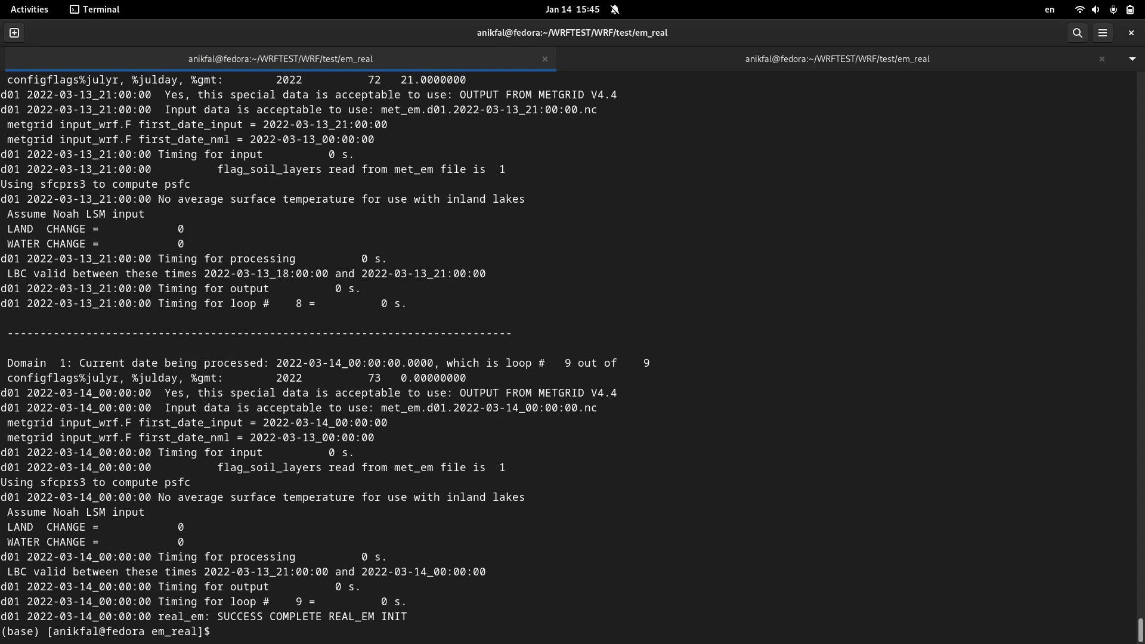
Run ./wrf.exe in the first terminal session and interrupt it after some time steps have been timed
text(./wrf.exe)
key(ctrl+l)
key(Return)
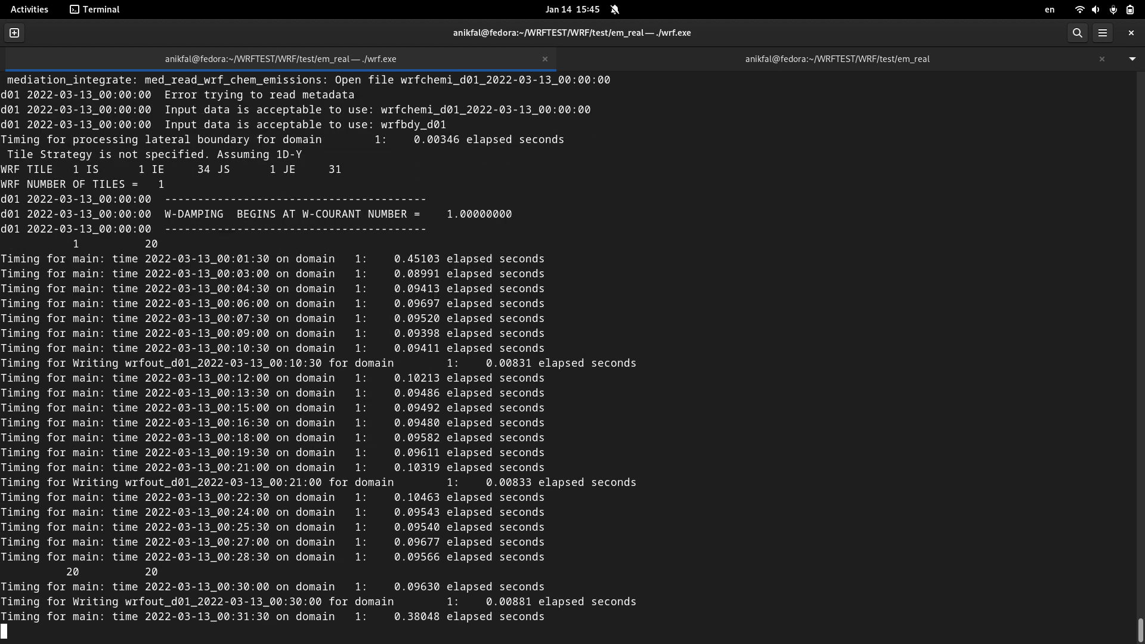
key(ctrl+c)
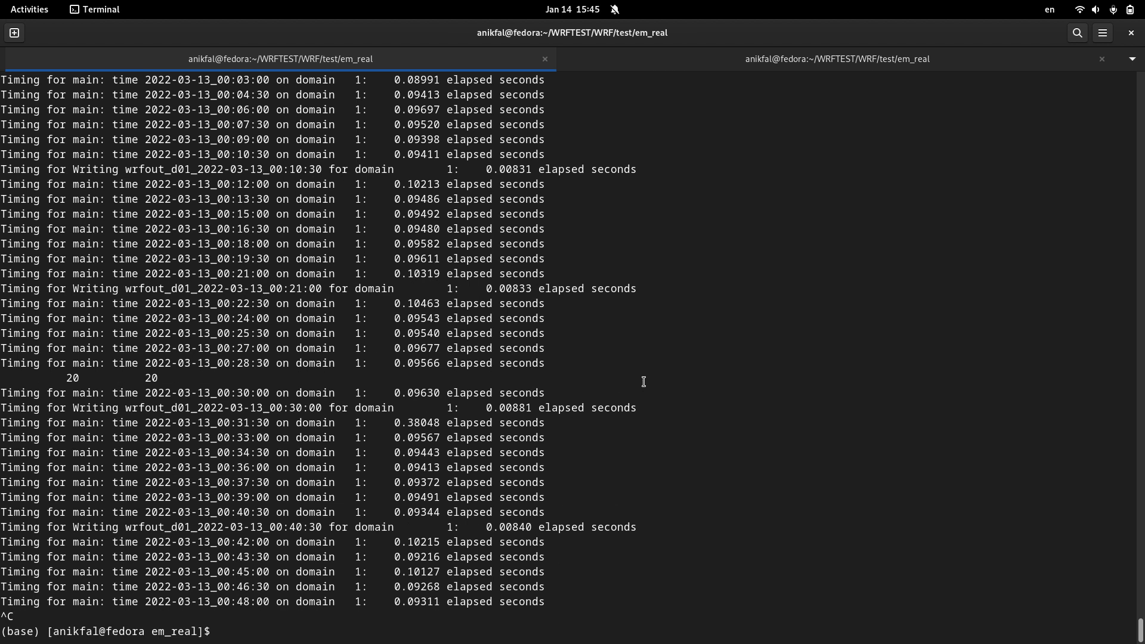
Compare the time-step timings of the chem_opt 13 run with the chem_opt 301 run in the second terminal session
scroll(641, 382, up, 2)
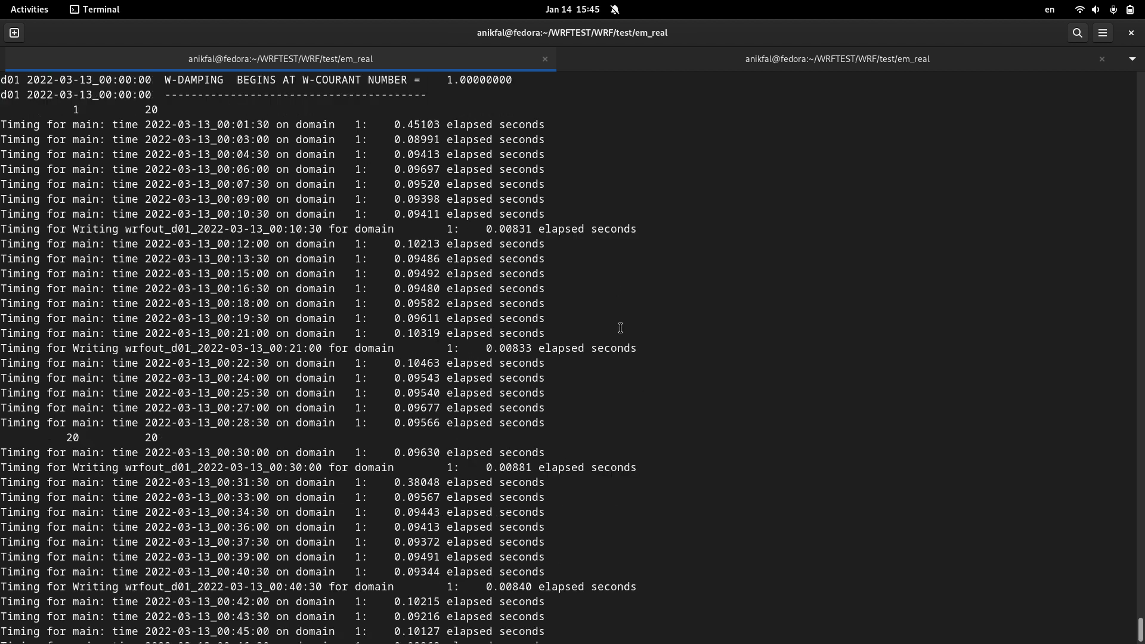
click(714, 63)
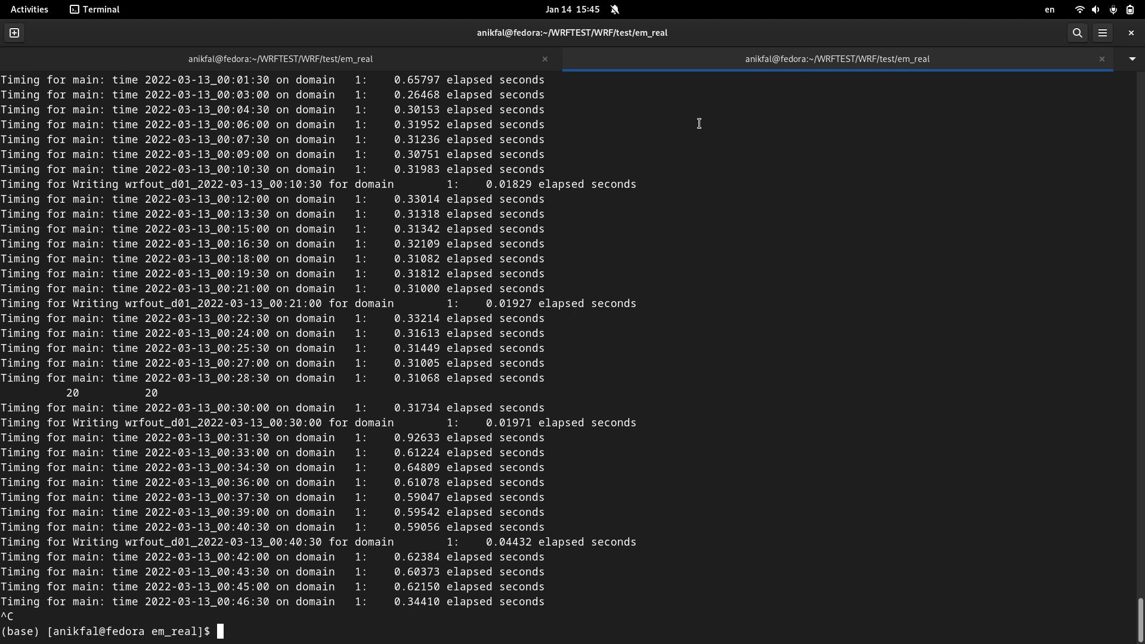
click(525, 59)
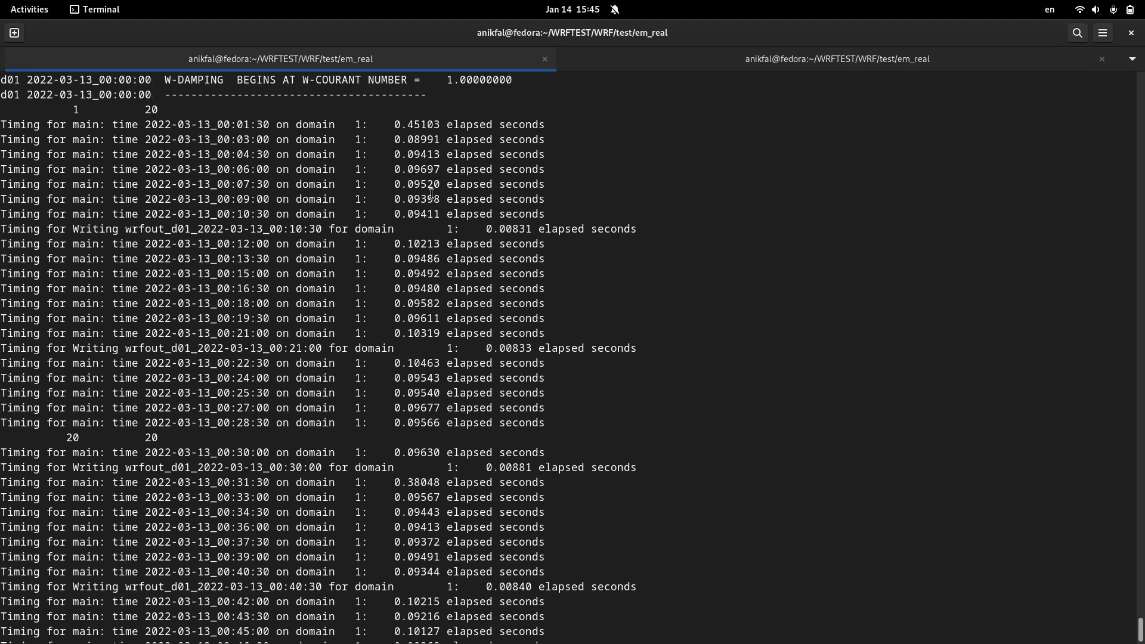